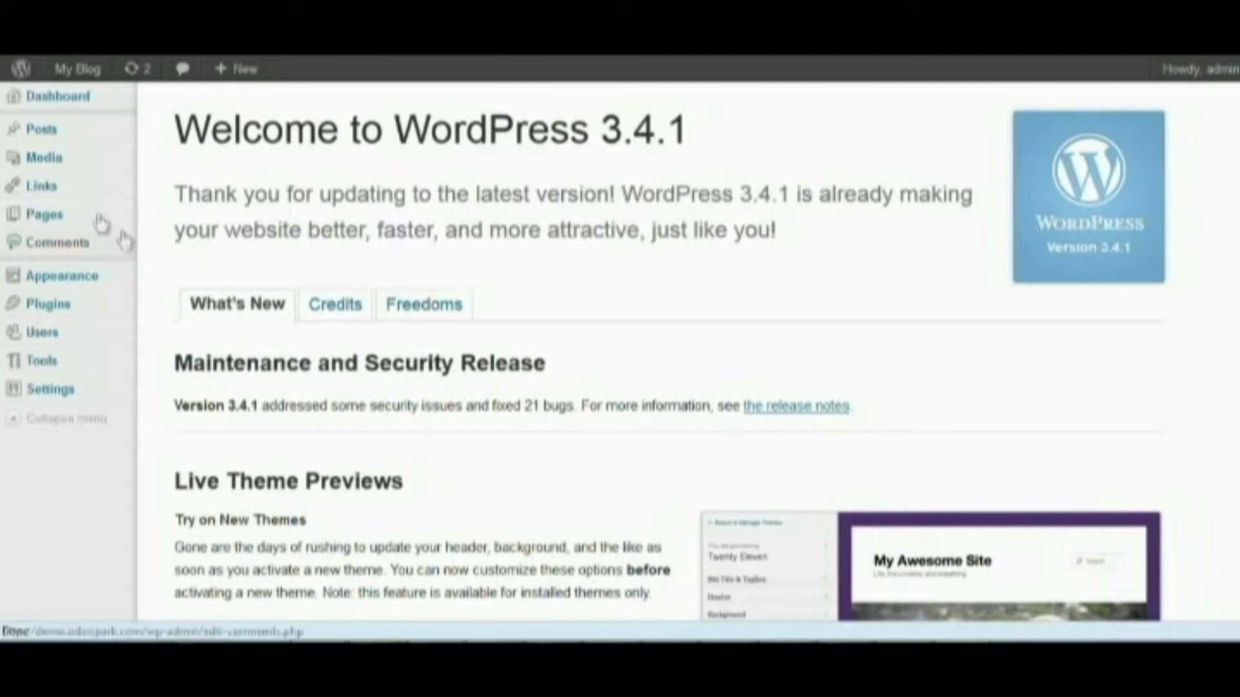
Search the plugin directory for 'Buzzsprout Podcasting'
{"action": "mouse_move", "coordinate": [103, 317]}
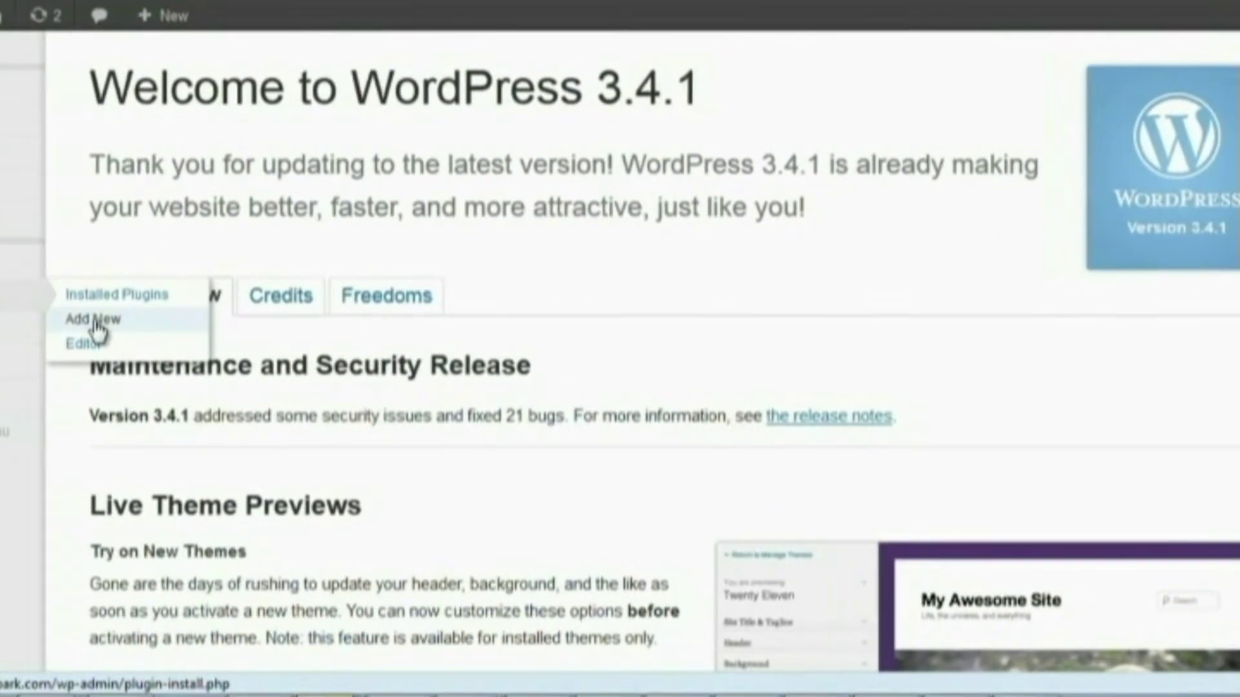
{"action": "left_click", "coordinate": [95, 325]}
{"action": "left_click", "coordinate": [140, 236]}
{"action": "right_click", "coordinate": [139, 236]}
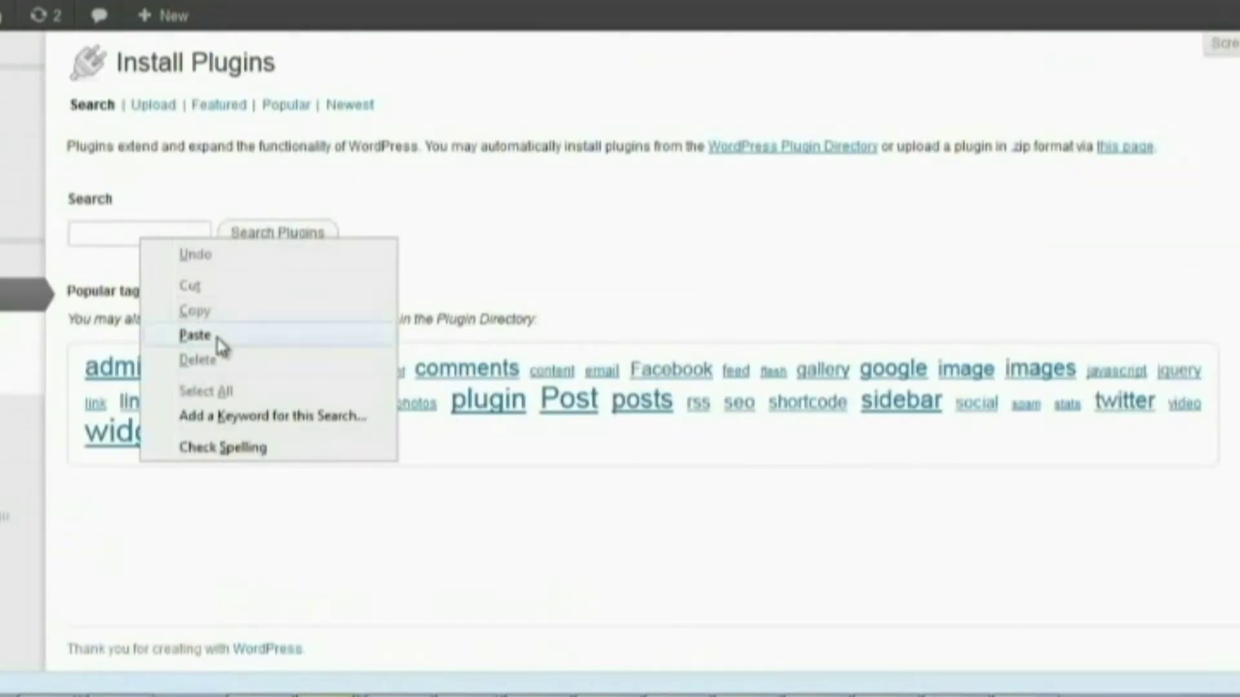
{"action": "left_click", "coordinate": [195, 335]}
{"action": "left_click", "coordinate": [292, 243]}
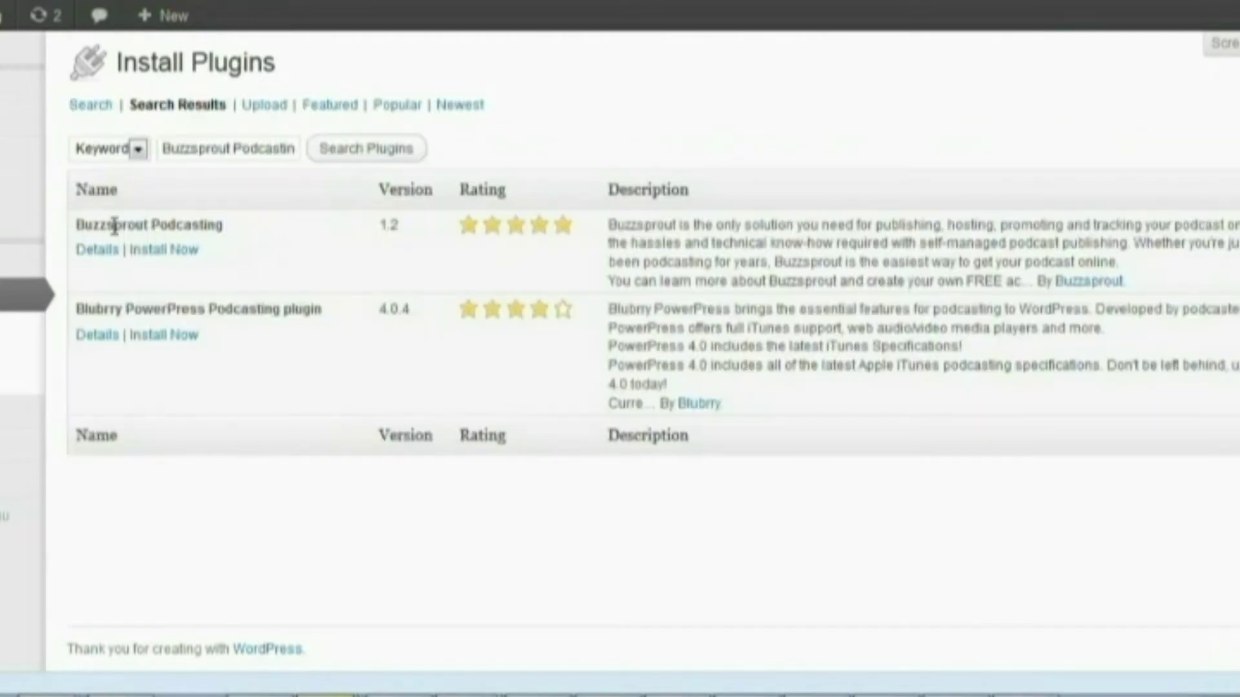
Install the Buzzsprout Podcasting plugin, confirm, and activate it
{"action": "left_click", "coordinate": [169, 250]}
{"action": "left_click", "coordinate": [633, 299]}
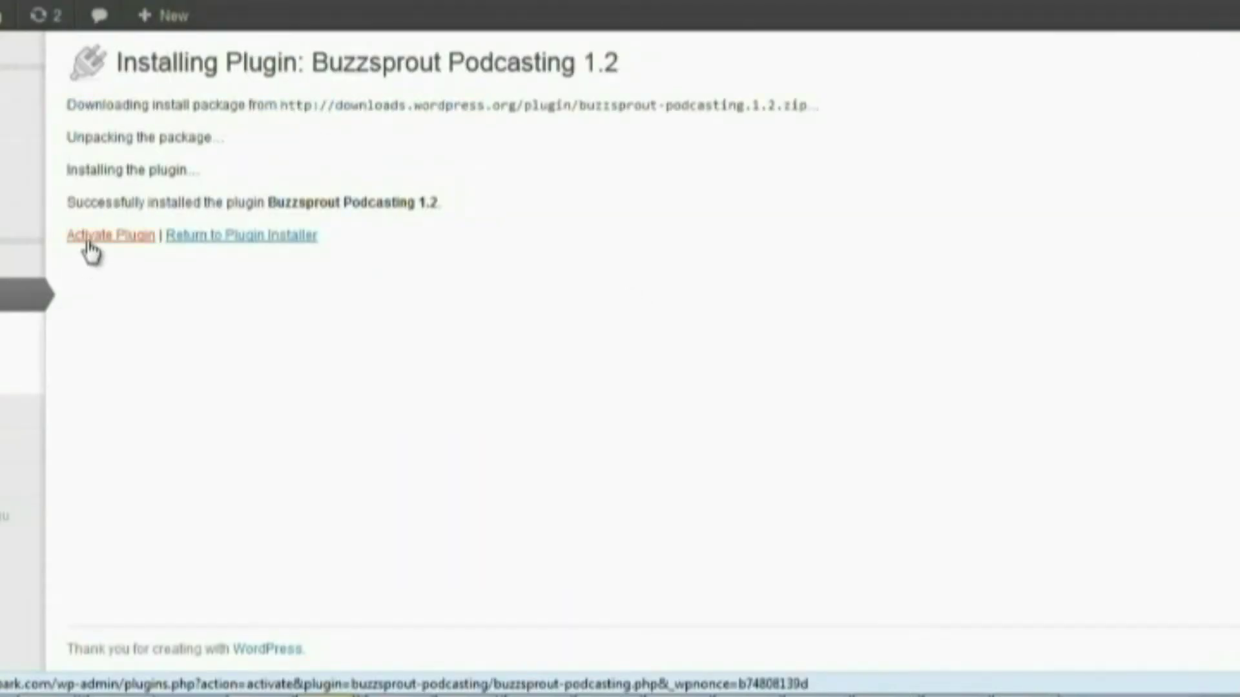
{"action": "left_click", "coordinate": [89, 245]}
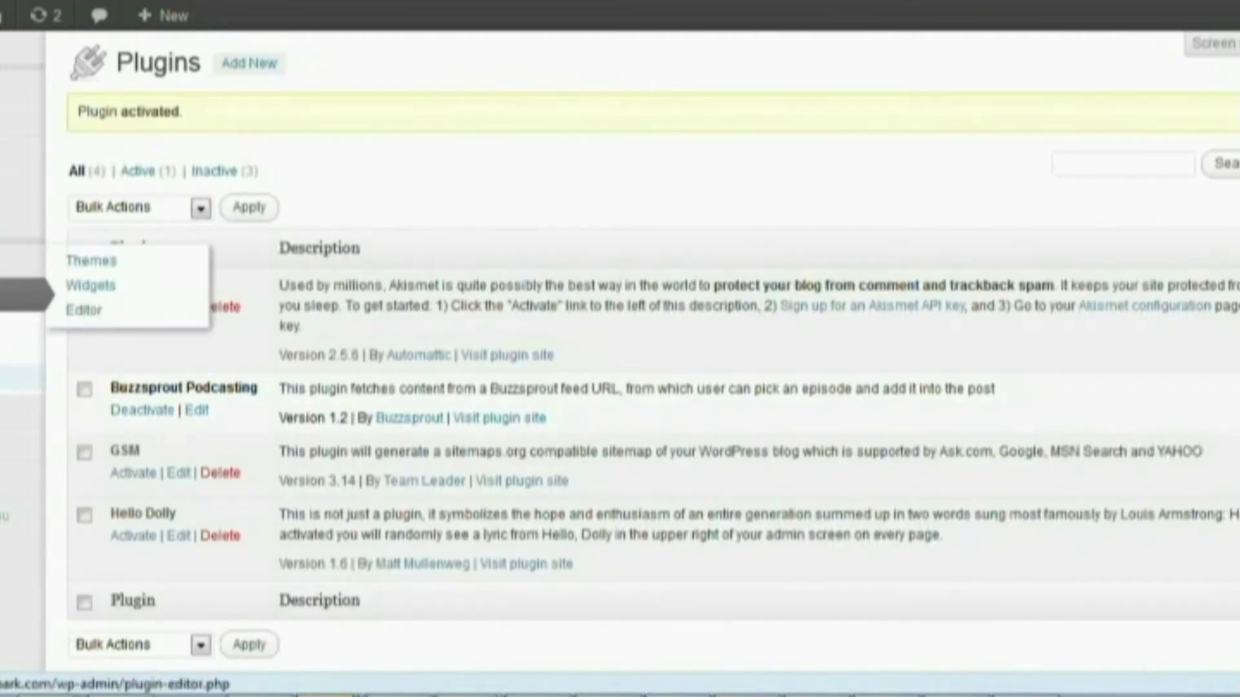
{"action": "mouse_move", "coordinate": [5, 457]}
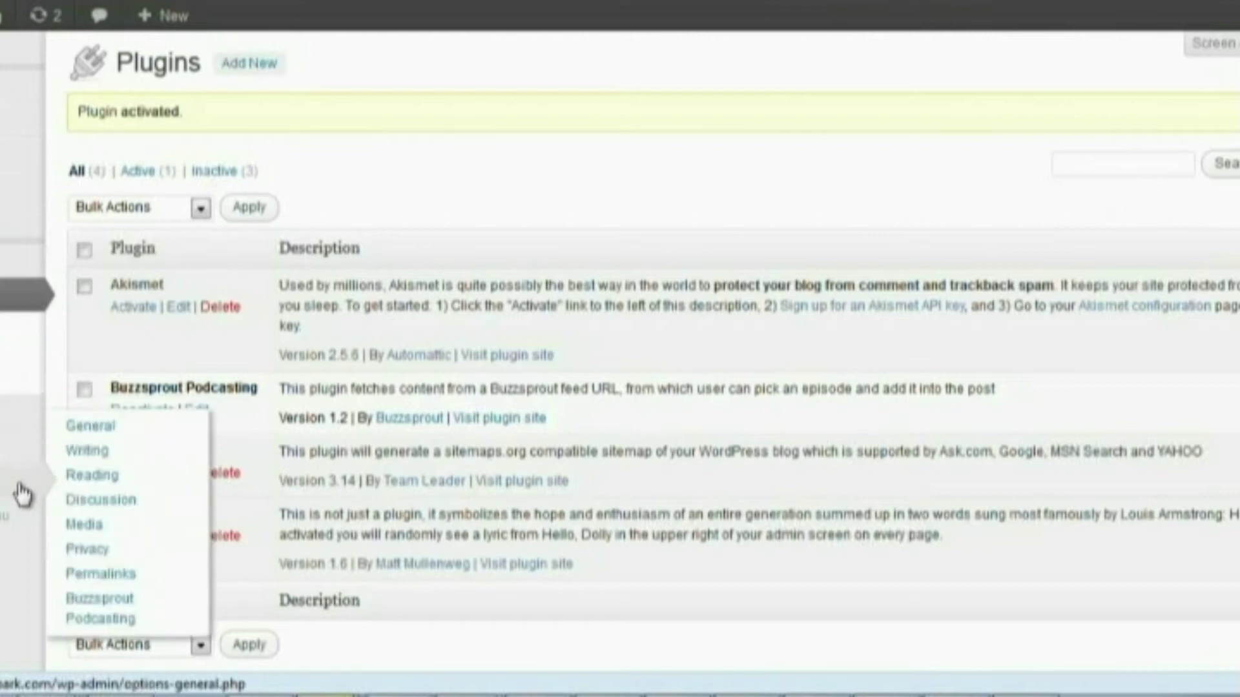
Open Buzzsprout Podcasting settings and follow the buzzsprout.com link to the Flix Fix dashboard
{"action": "left_click", "coordinate": [113, 614]}
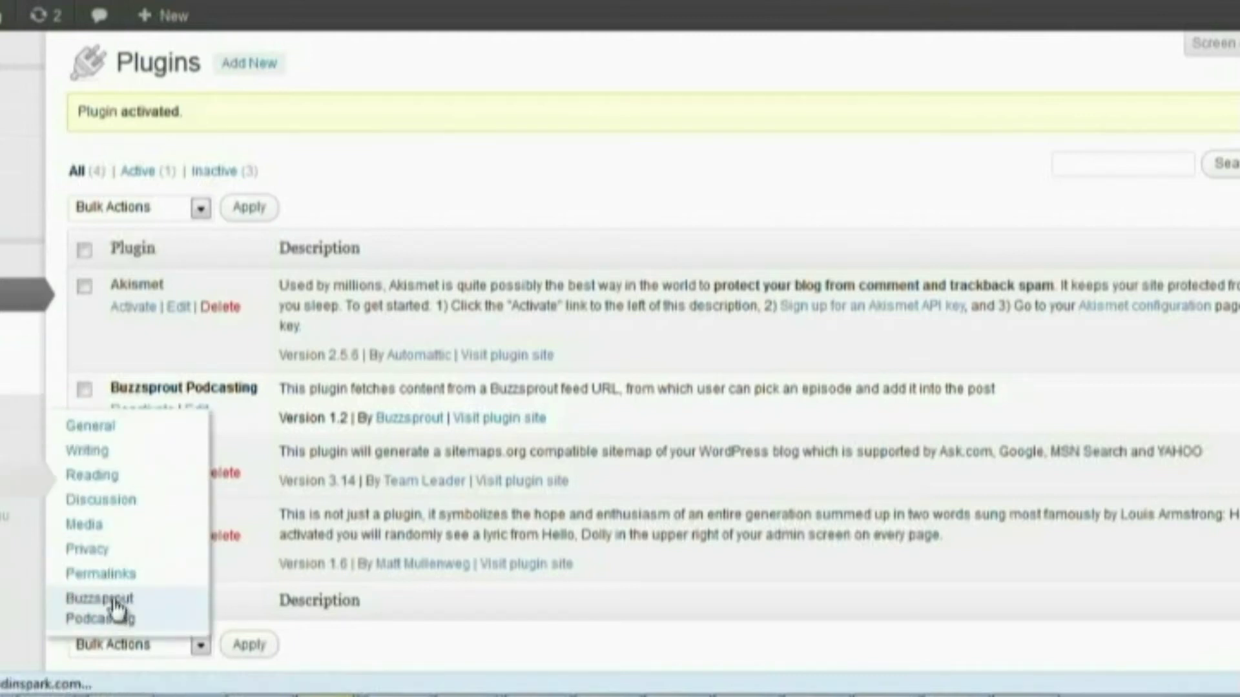
{"action": "left_click_drag", "start_coordinate": [79, 274], "coordinate": [285, 276]}
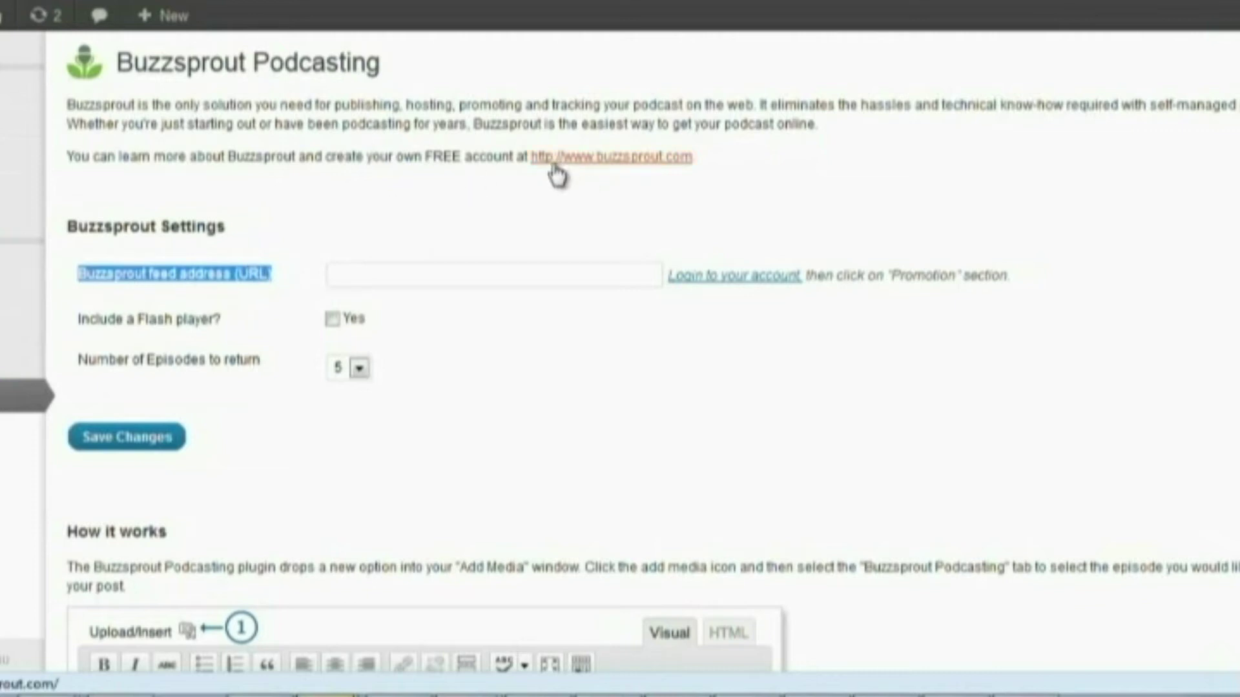
{"action": "left_click", "coordinate": [637, 170]}
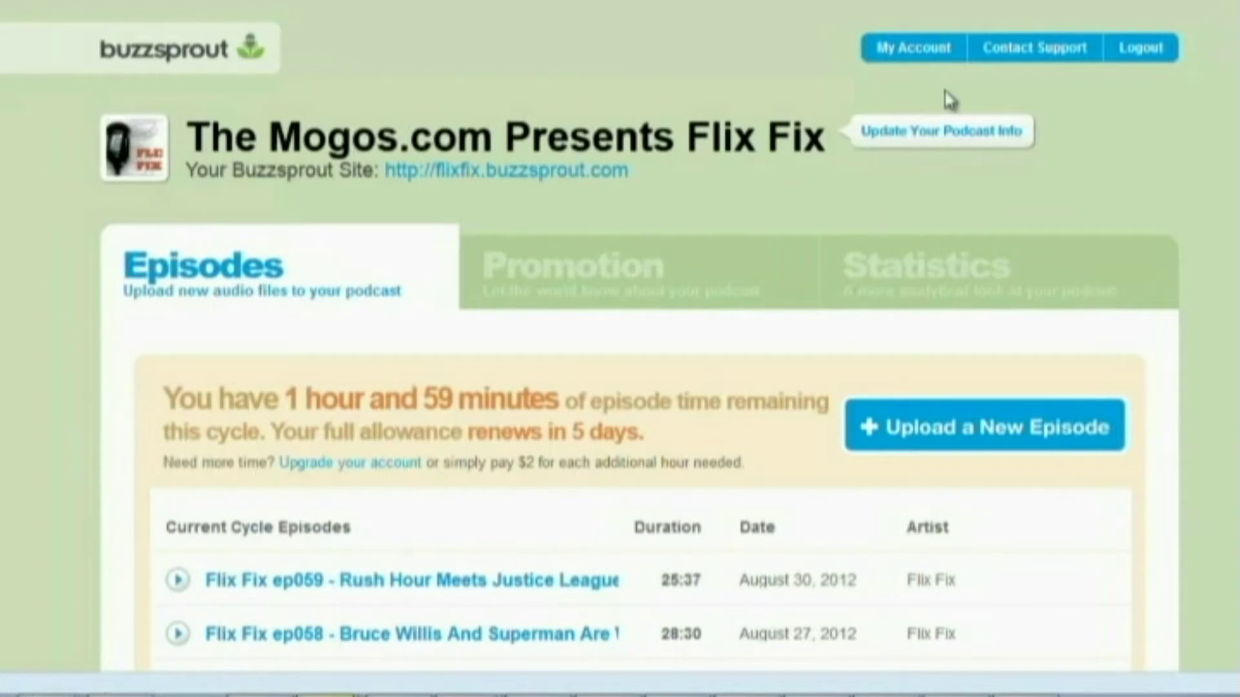
Log out of Buzzsprout, browse the home page, and go to the Login page
{"action": "left_click", "coordinate": [1141, 49]}
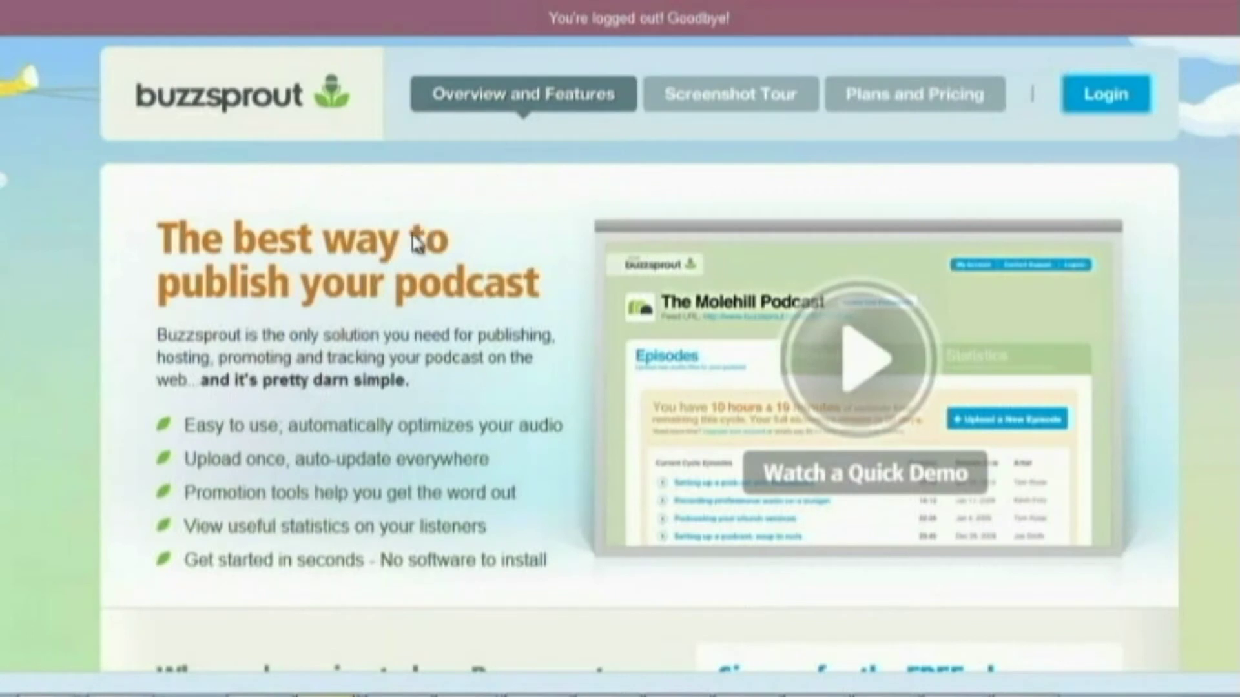
{"action": "scroll", "coordinate": [414, 342], "scroll_direction": "down", "scroll_amount": 3}
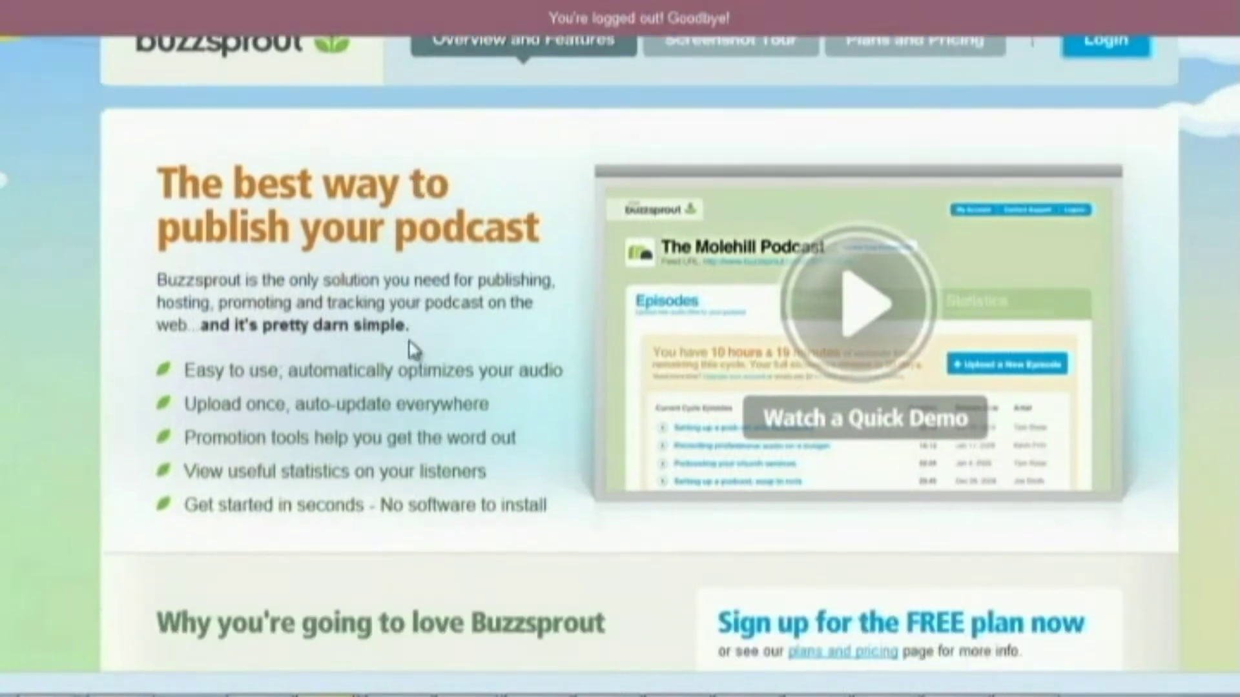
{"action": "scroll", "coordinate": [413, 343], "scroll_direction": "down", "scroll_amount": 1}
{"action": "scroll", "coordinate": [415, 346], "scroll_direction": "up", "scroll_amount": 2}
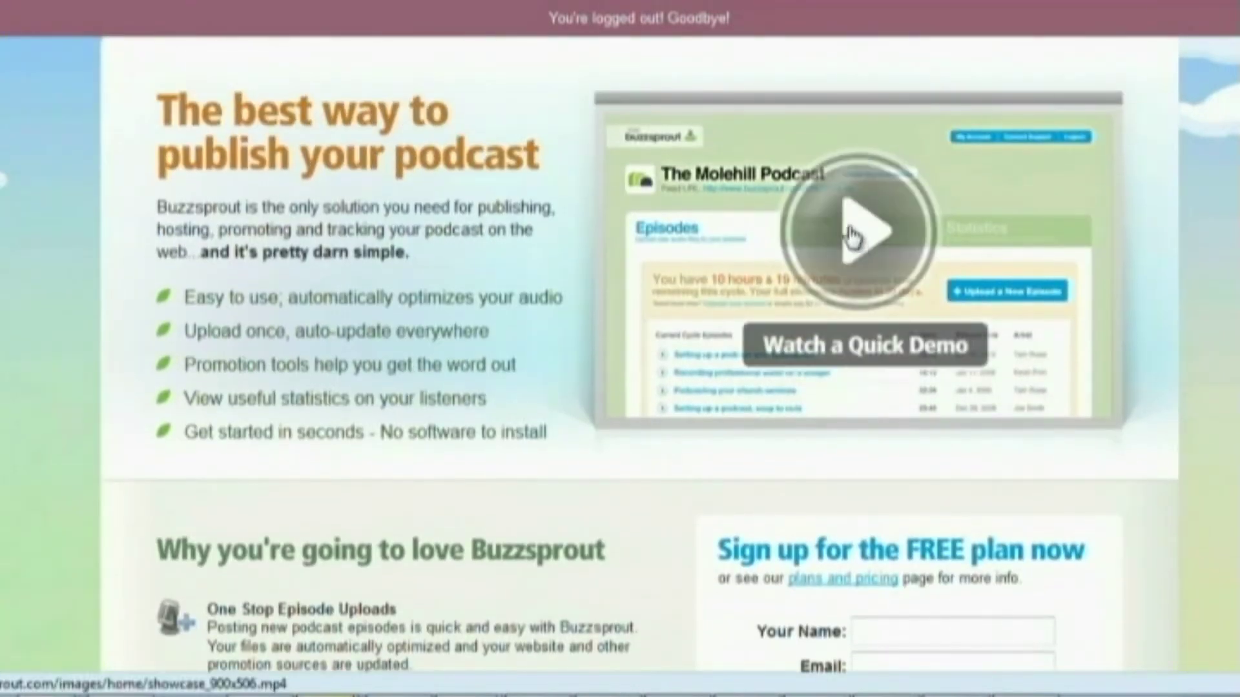
{"action": "scroll", "coordinate": [510, 335], "scroll_direction": "down", "scroll_amount": 5}
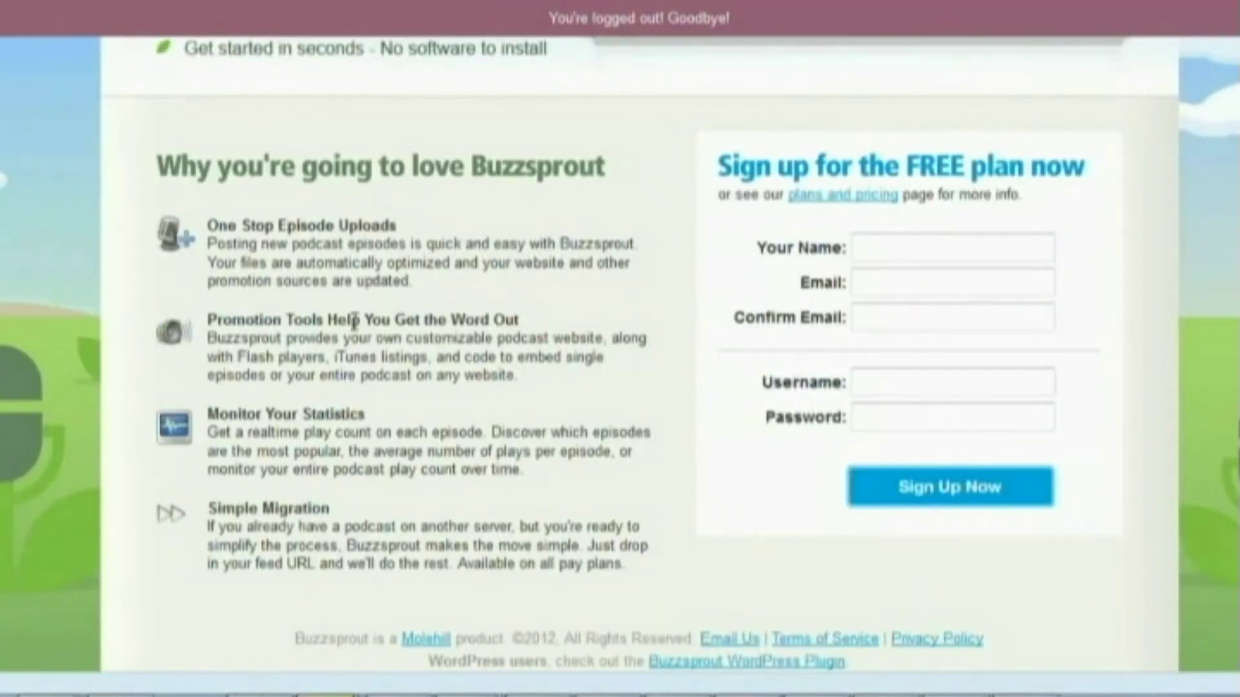
{"action": "scroll", "coordinate": [471, 404], "scroll_direction": "up", "scroll_amount": 7}
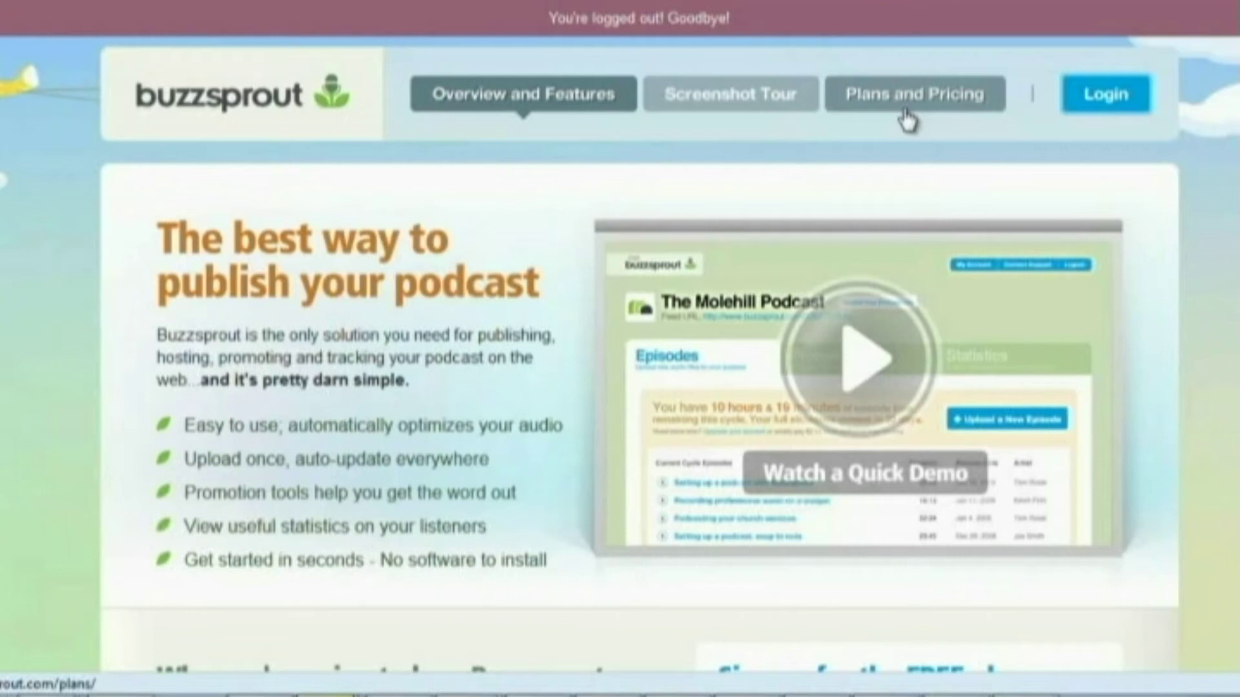
{"action": "left_click", "coordinate": [1123, 104]}
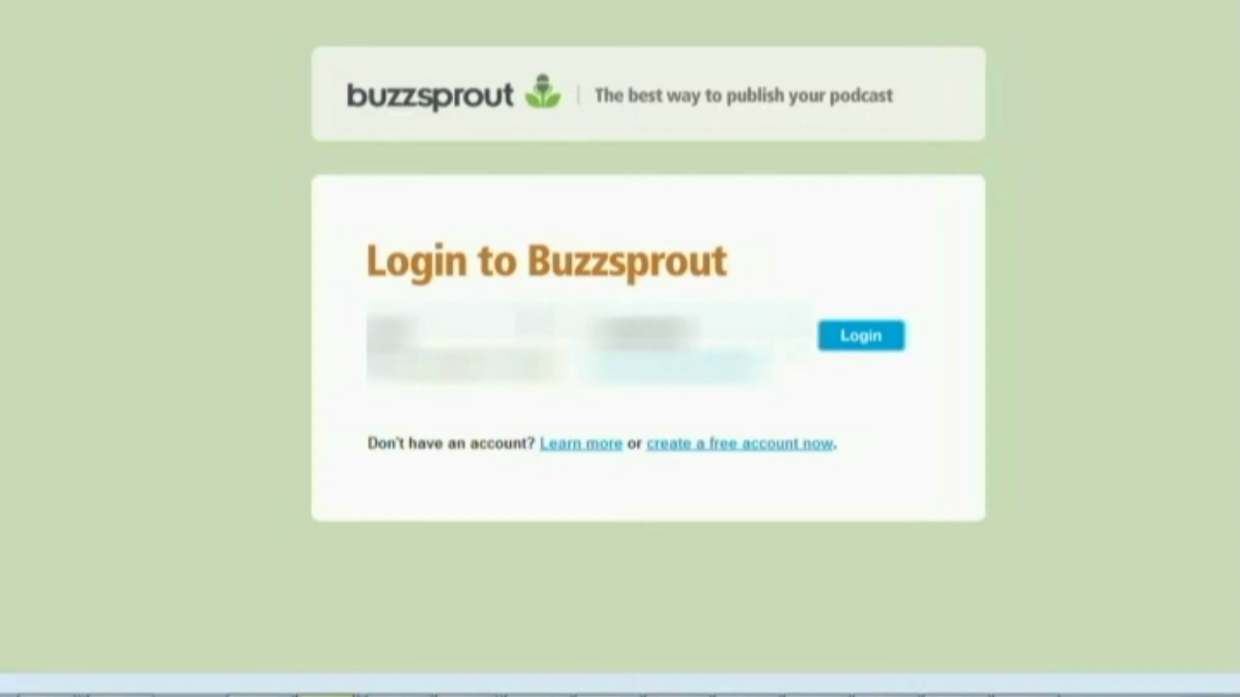
Log back in to Buzzsprout and scroll through the Current Cycle Episodes
{"action": "left_click", "coordinate": [861, 342]}
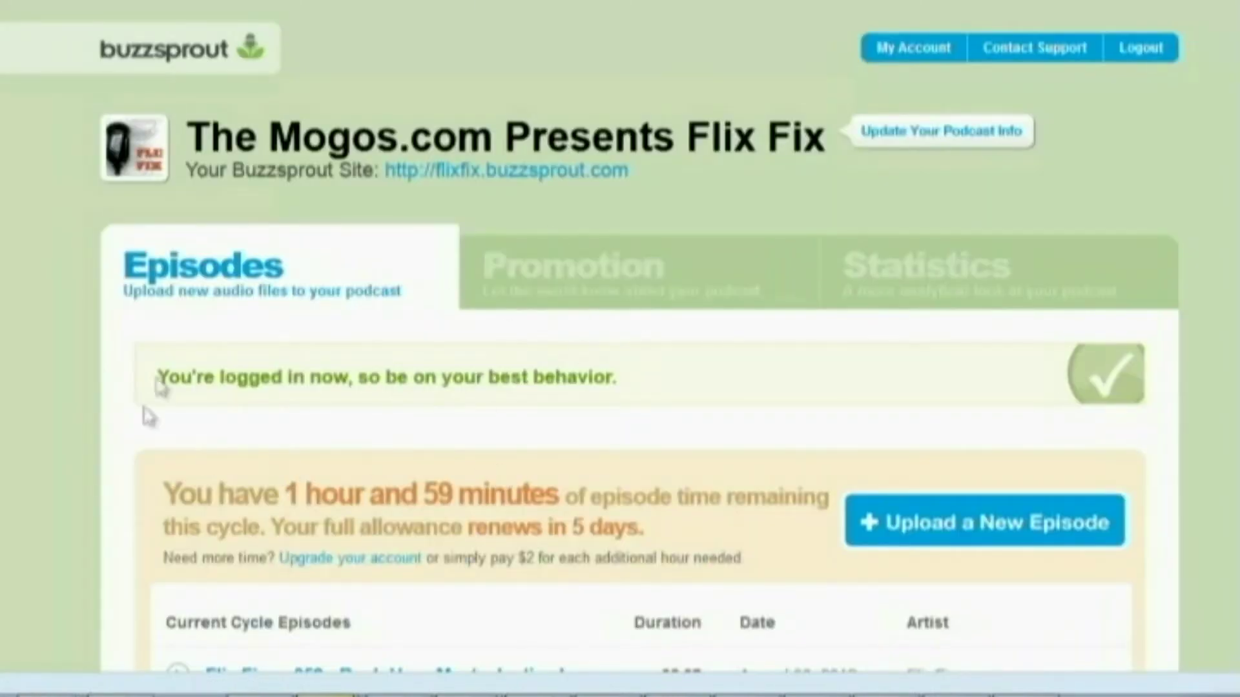
{"action": "scroll", "coordinate": [570, 402], "scroll_direction": "down", "scroll_amount": 3}
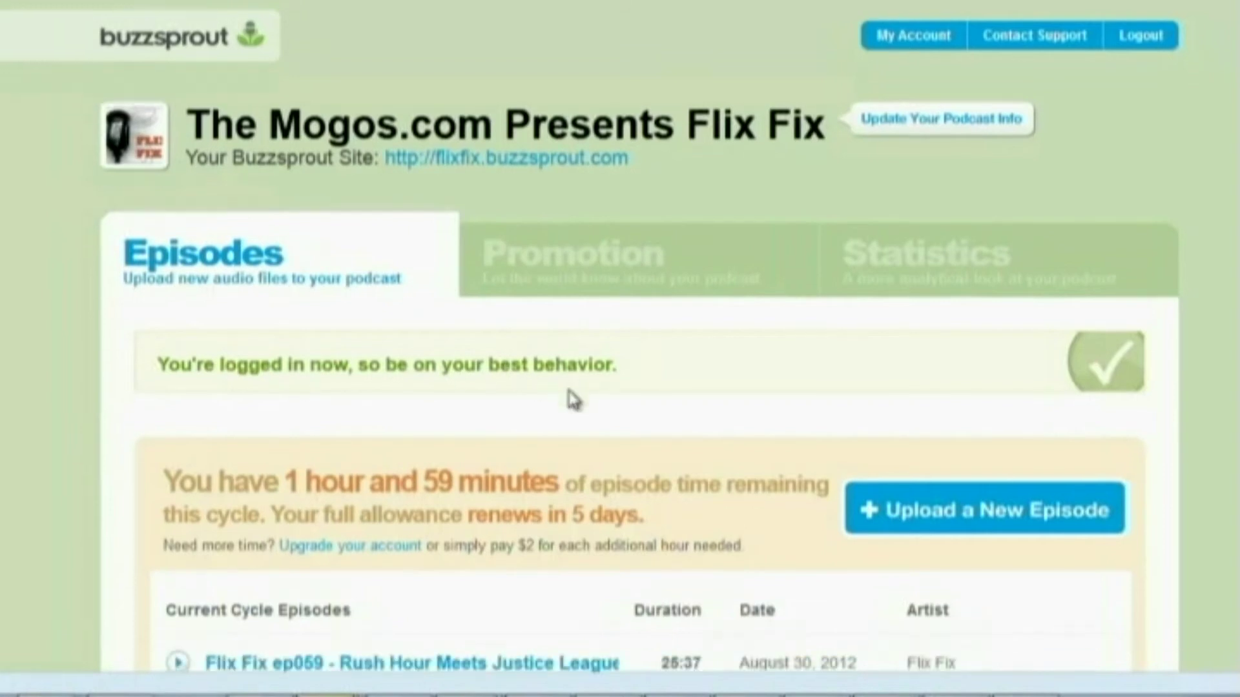
{"action": "scroll", "coordinate": [489, 431], "scroll_direction": "down", "scroll_amount": 4}
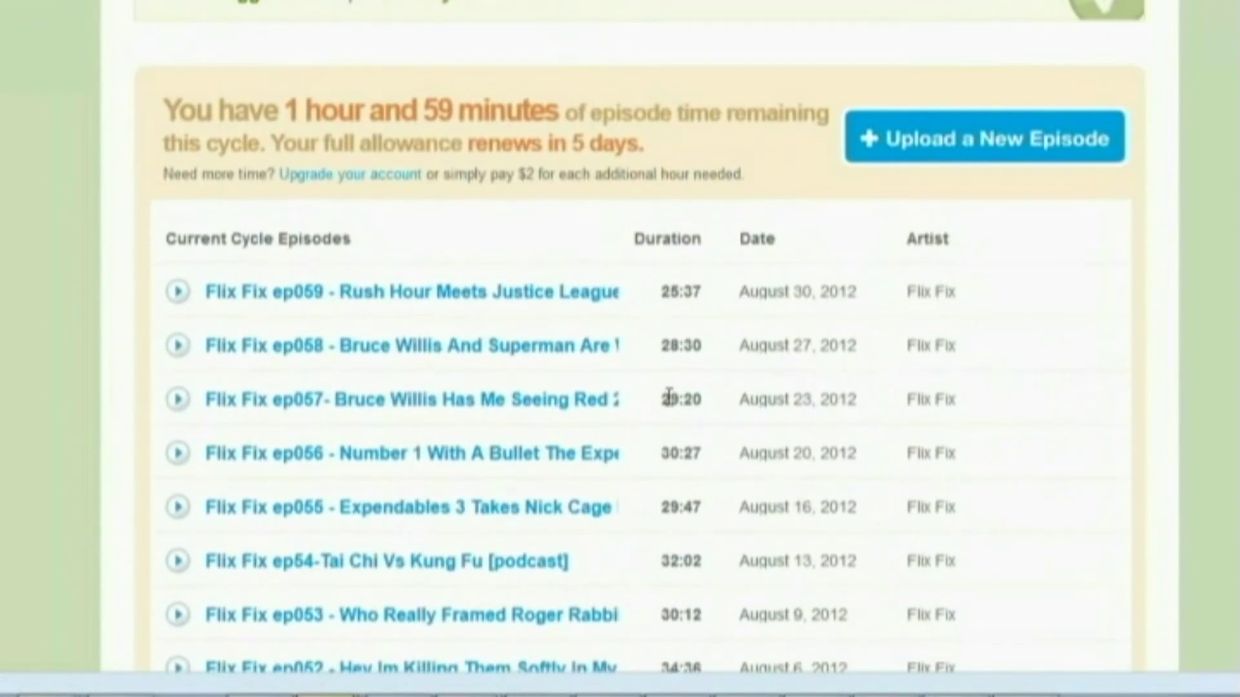
{"action": "scroll", "coordinate": [762, 312], "scroll_direction": "down", "scroll_amount": 3}
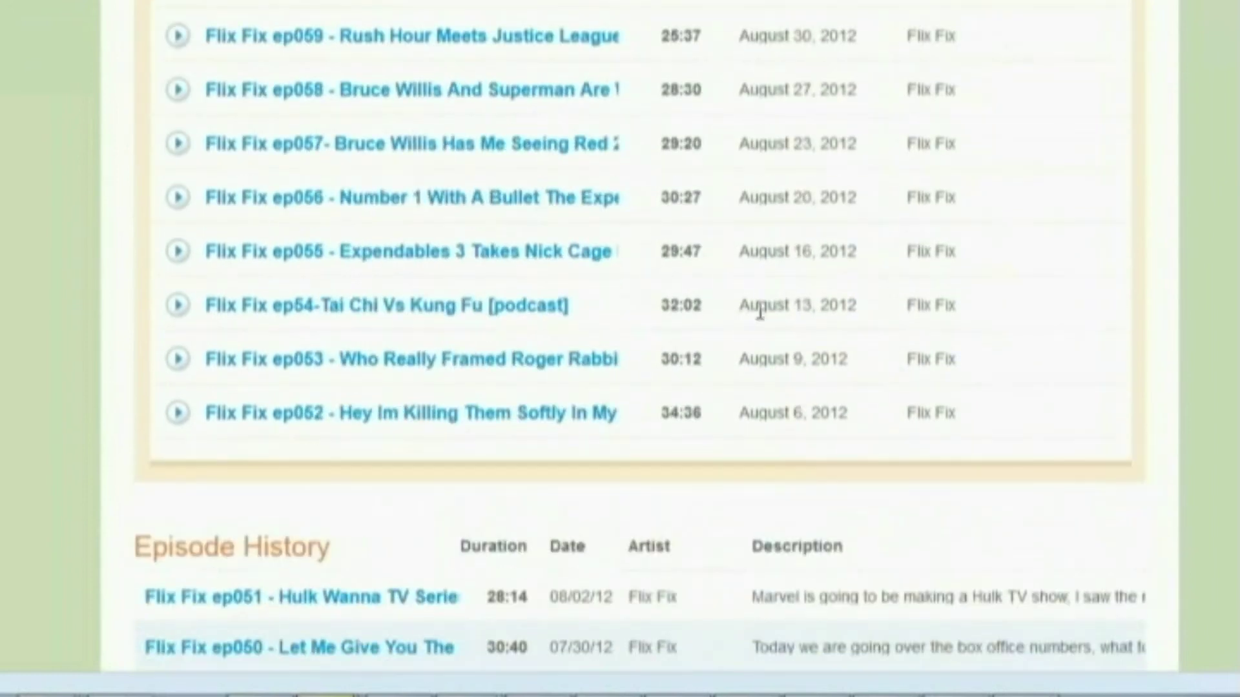
{"action": "scroll", "coordinate": [368, 171], "scroll_direction": "up", "scroll_amount": 2}
{"action": "scroll", "coordinate": [297, 244], "scroll_direction": "up", "scroll_amount": 1}
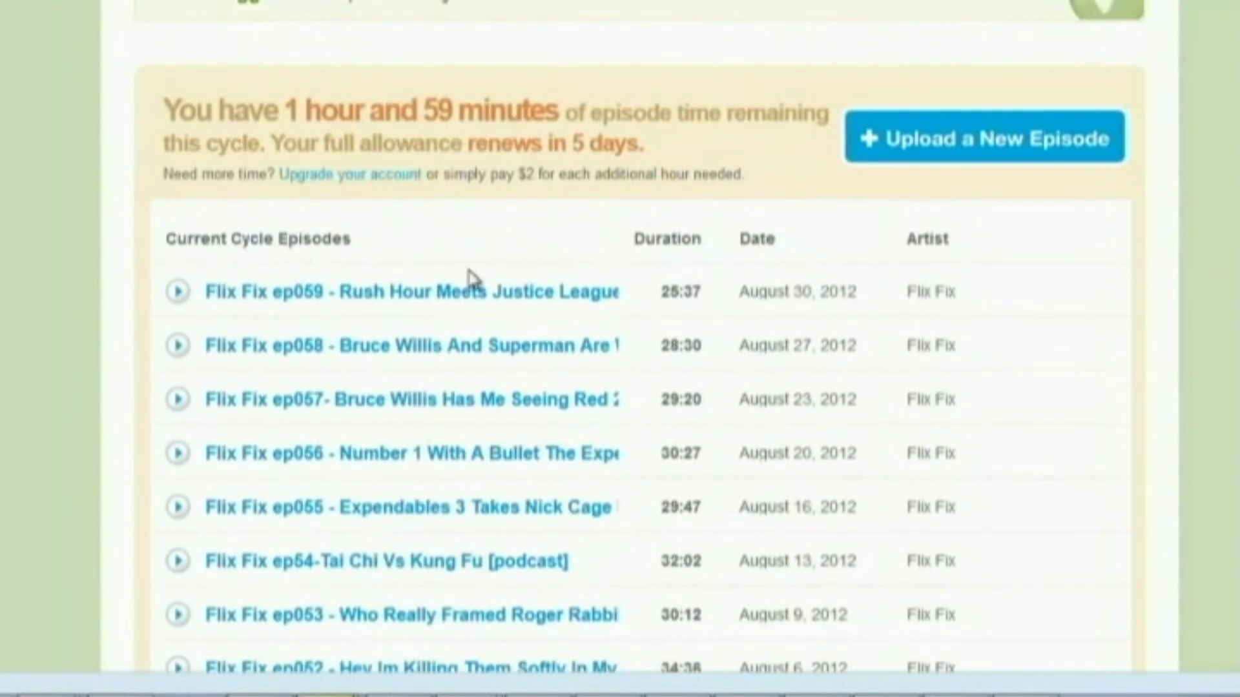
{"action": "scroll", "coordinate": [413, 222], "scroll_direction": "down", "scroll_amount": 2}
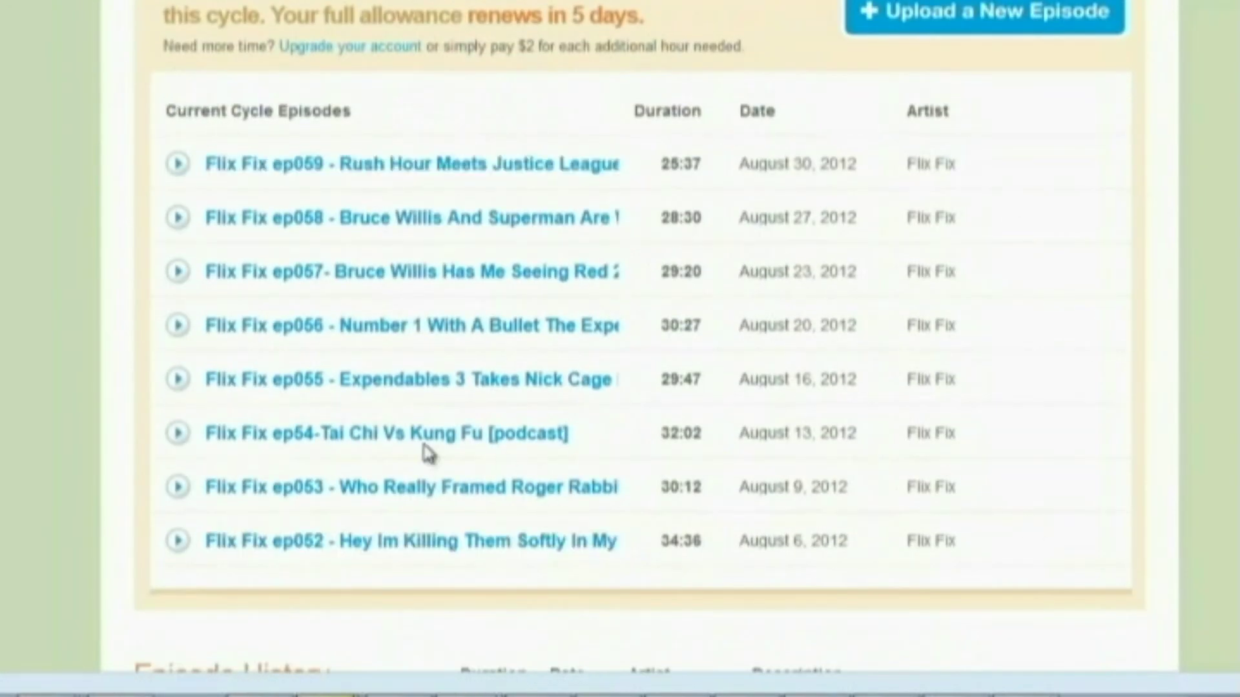
Review episodes ep058 to ep54 and the Episode History, then return to the top
{"action": "left_click_drag", "start_coordinate": [710, 433], "coordinate": [813, 208]}
{"action": "left_click", "coordinate": [909, 167]}
{"action": "scroll", "coordinate": [803, 170], "scroll_direction": "down", "scroll_amount": 5}
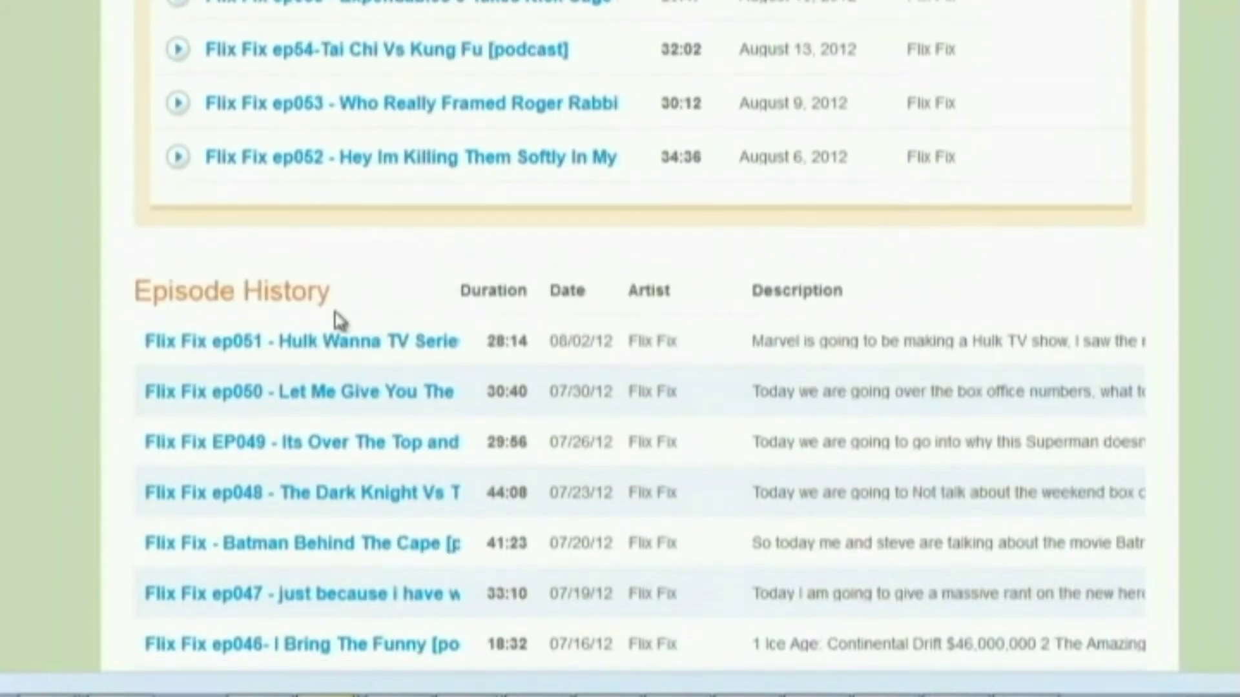
{"action": "scroll", "coordinate": [685, 380], "scroll_direction": "down", "scroll_amount": 4}
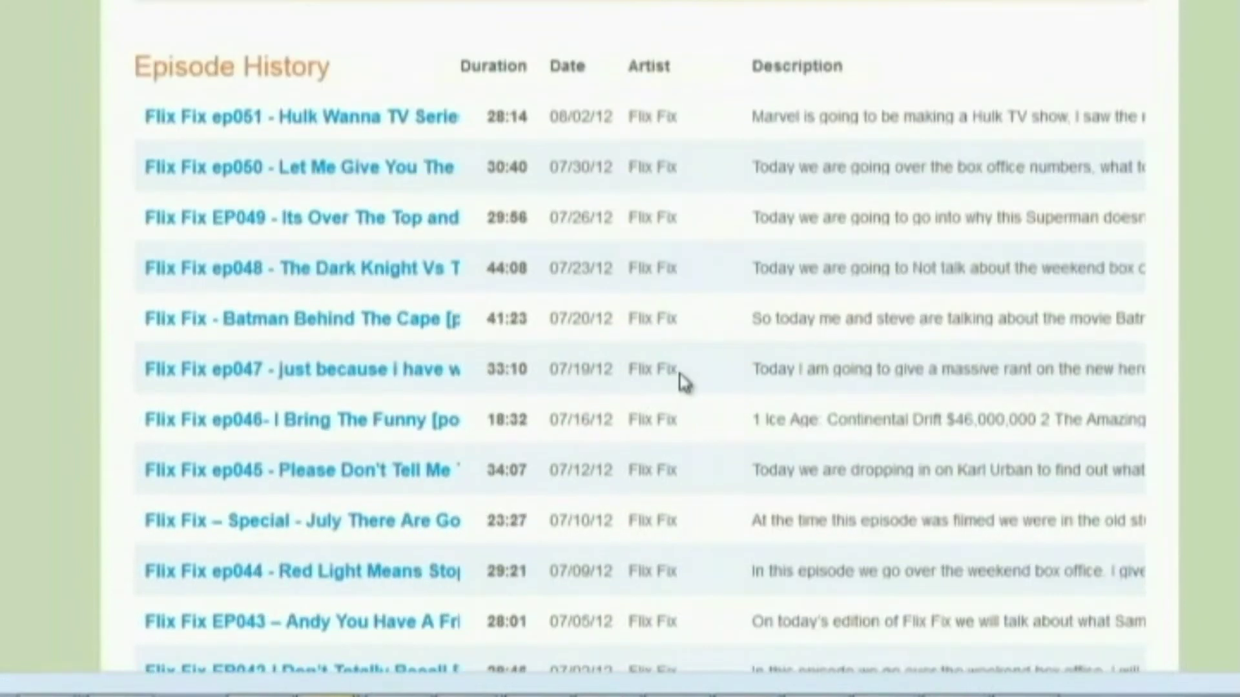
{"action": "scroll", "coordinate": [804, 258], "scroll_direction": "up", "scroll_amount": 5}
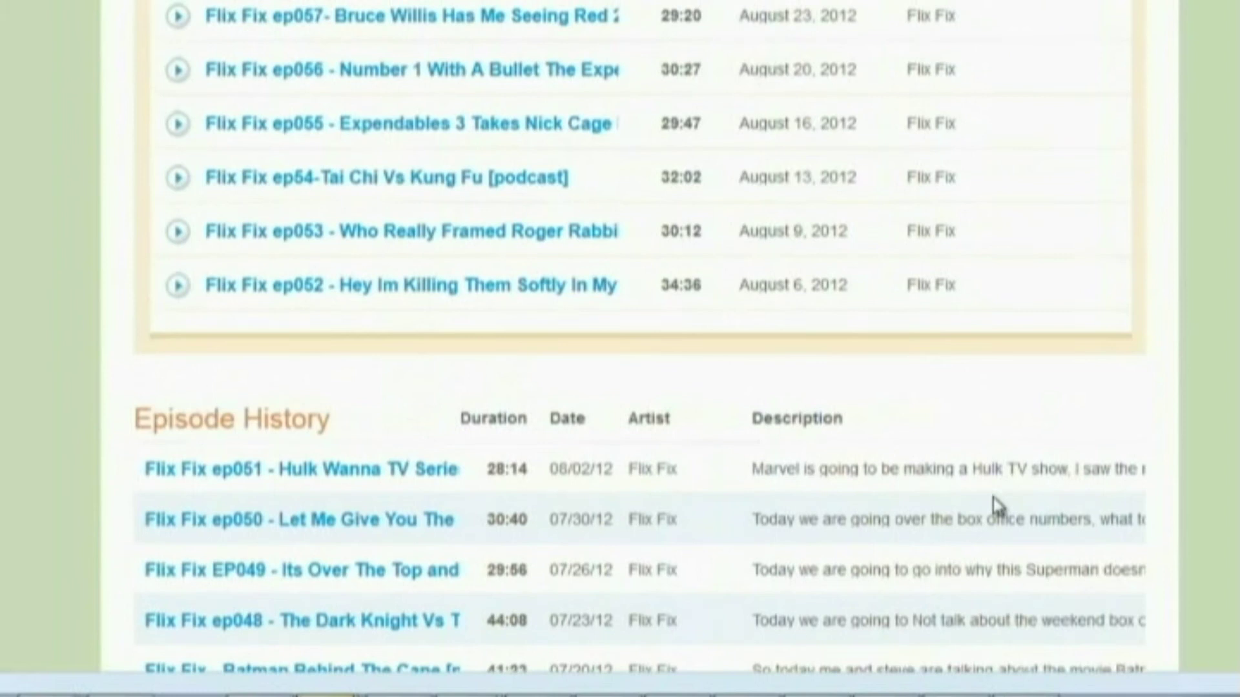
{"action": "scroll", "coordinate": [994, 507], "scroll_direction": "up", "scroll_amount": 4}
{"action": "scroll", "coordinate": [994, 507], "scroll_direction": "up", "scroll_amount": 4}
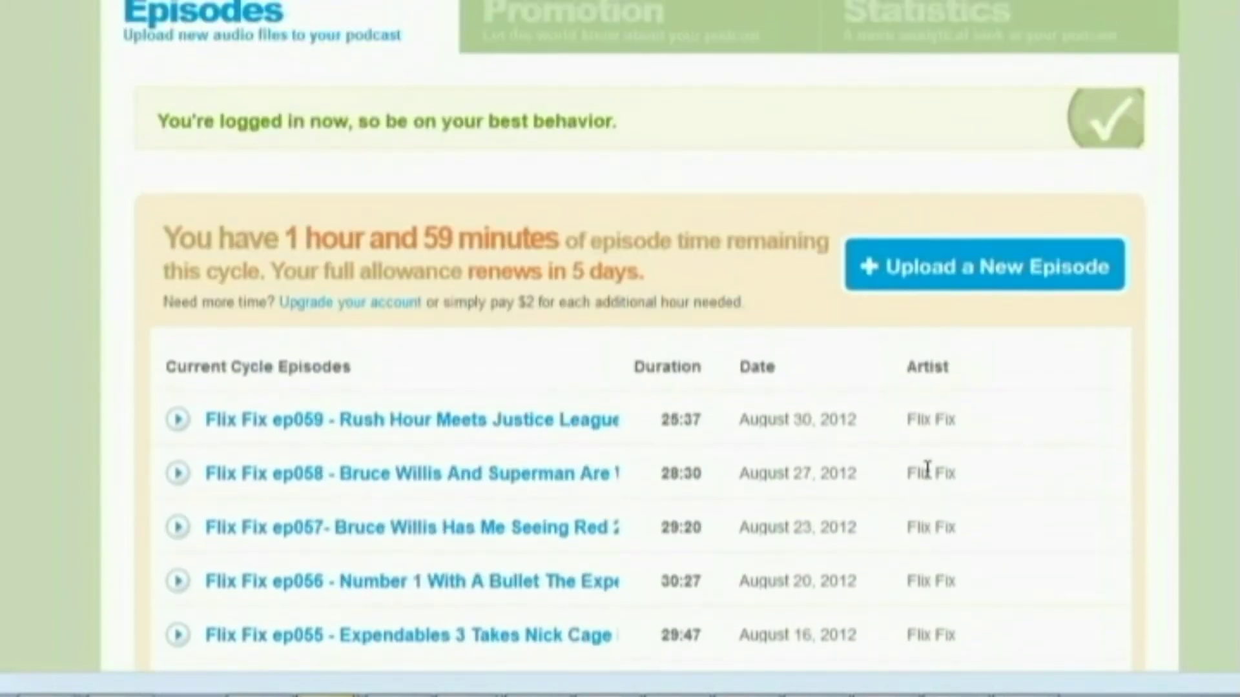
{"action": "scroll", "coordinate": [728, 343], "scroll_direction": "up", "scroll_amount": 4}
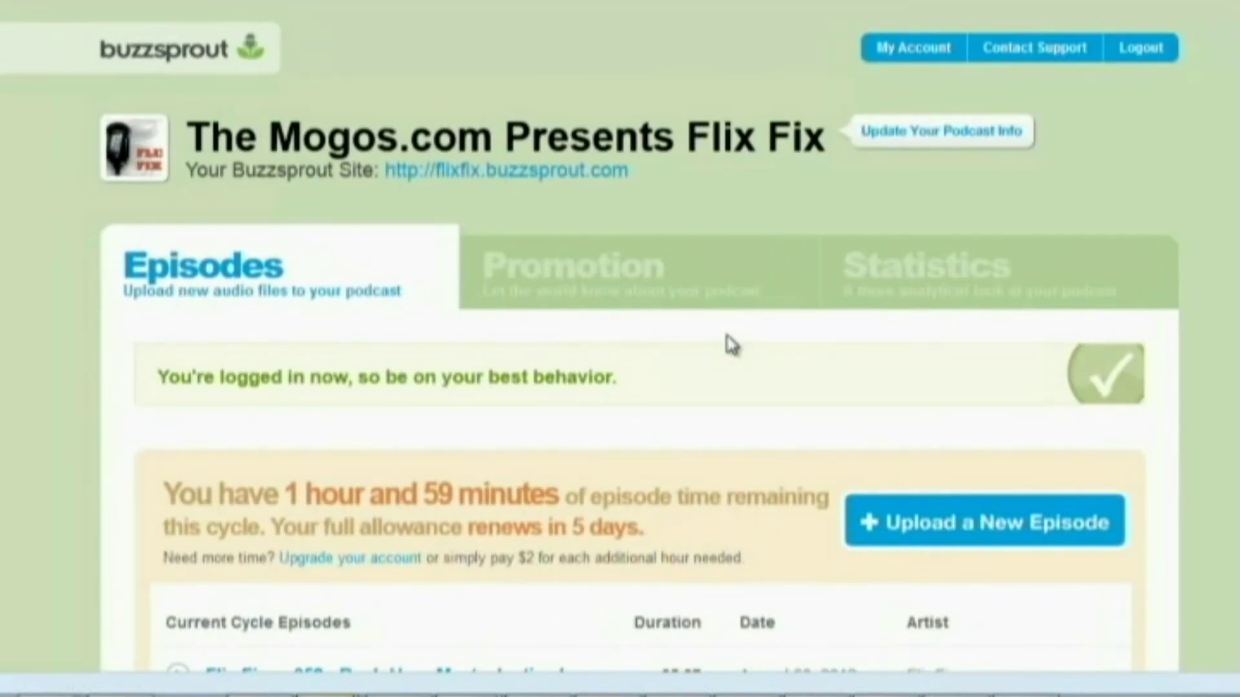
{"action": "left_click", "coordinate": [914, 148]}
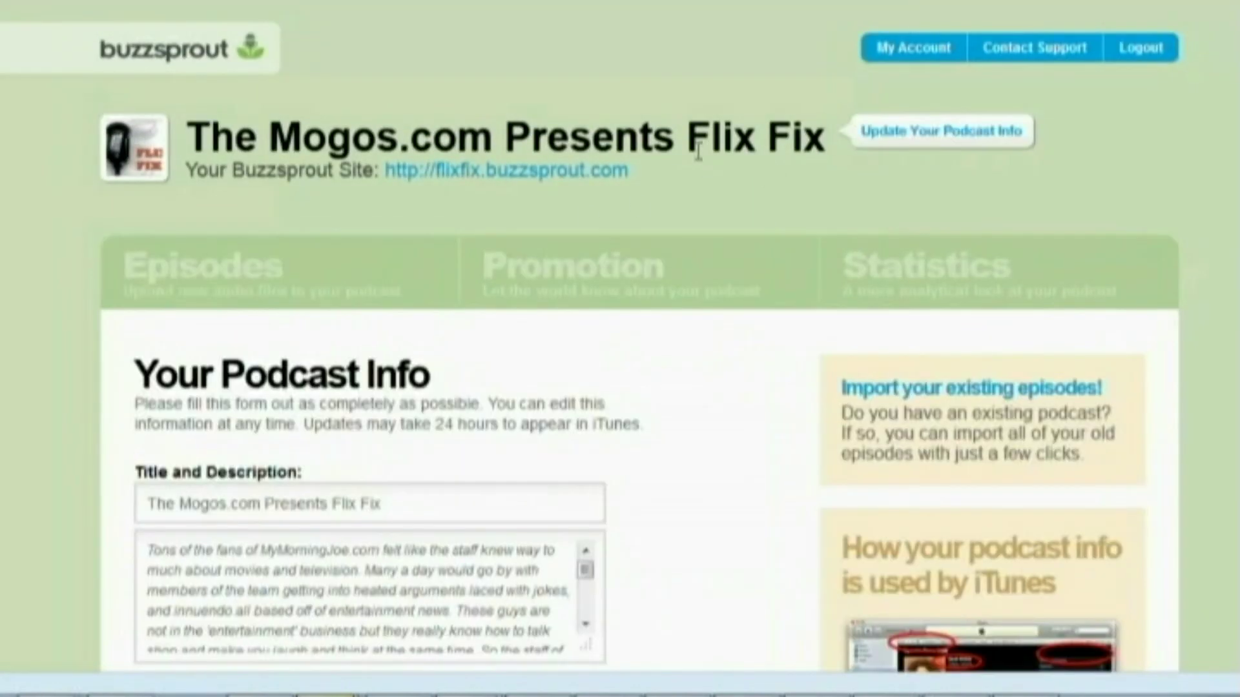
{"action": "scroll", "coordinate": [678, 420], "scroll_direction": "down", "scroll_amount": 4}
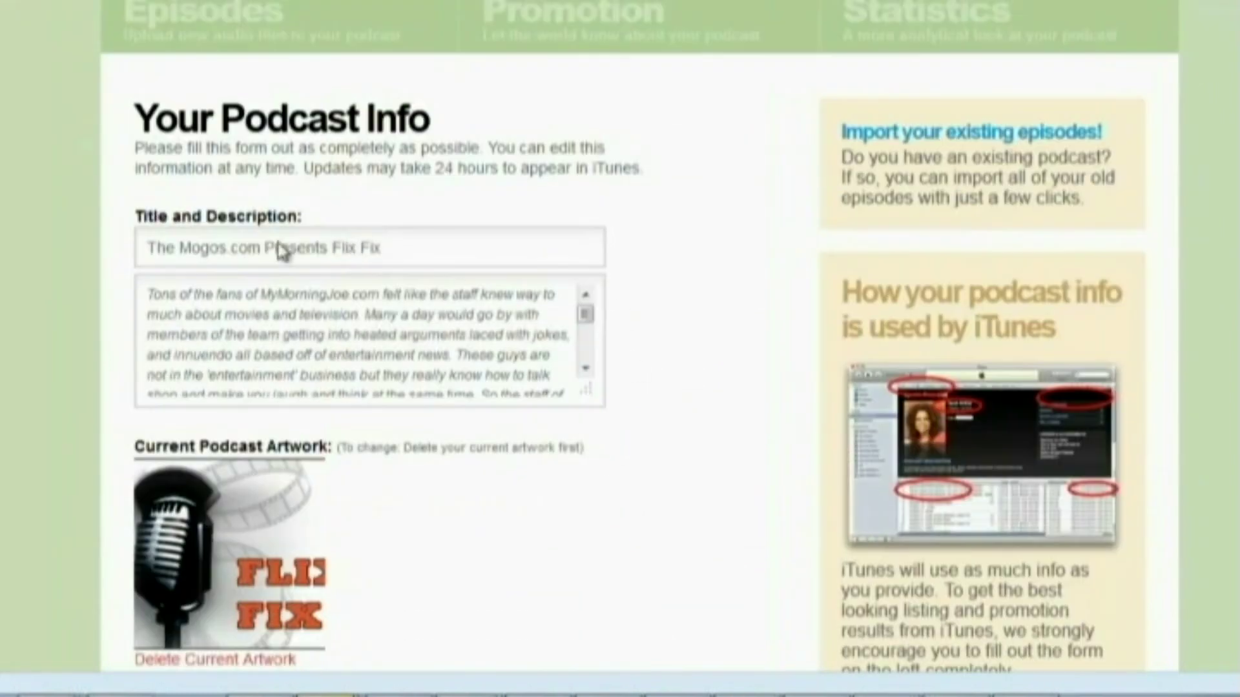
{"action": "scroll", "coordinate": [685, 261], "scroll_direction": "down", "scroll_amount": 2}
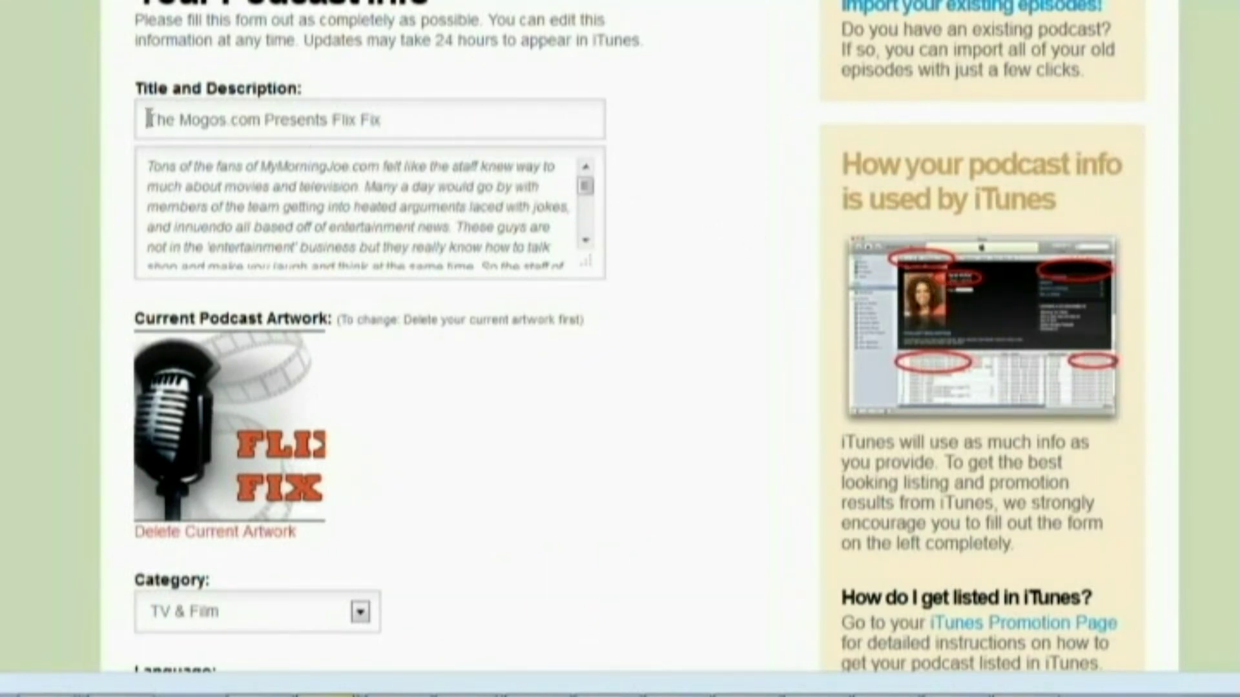
{"action": "left_click_drag", "start_coordinate": [149, 119], "coordinate": [477, 136]}
{"action": "left_click", "coordinate": [260, 171]}
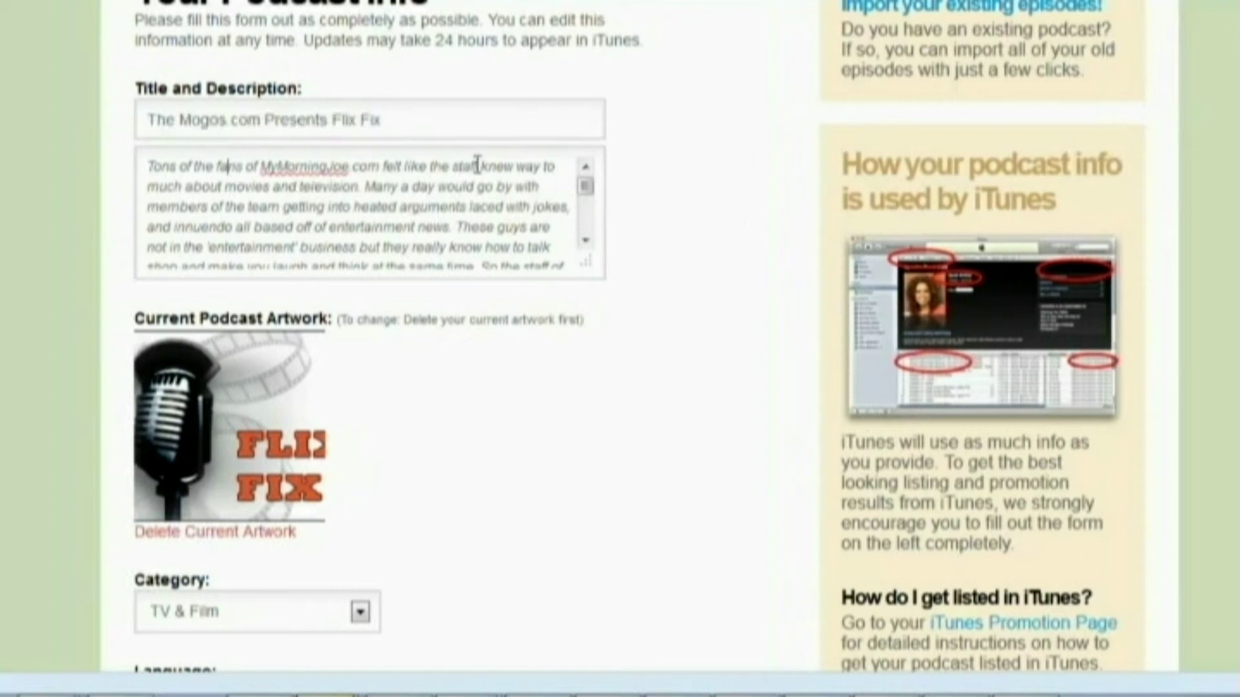
{"action": "scroll", "coordinate": [691, 210], "scroll_direction": "down", "scroll_amount": 4}
{"action": "scroll", "coordinate": [601, 154], "scroll_direction": "up", "scroll_amount": 2}
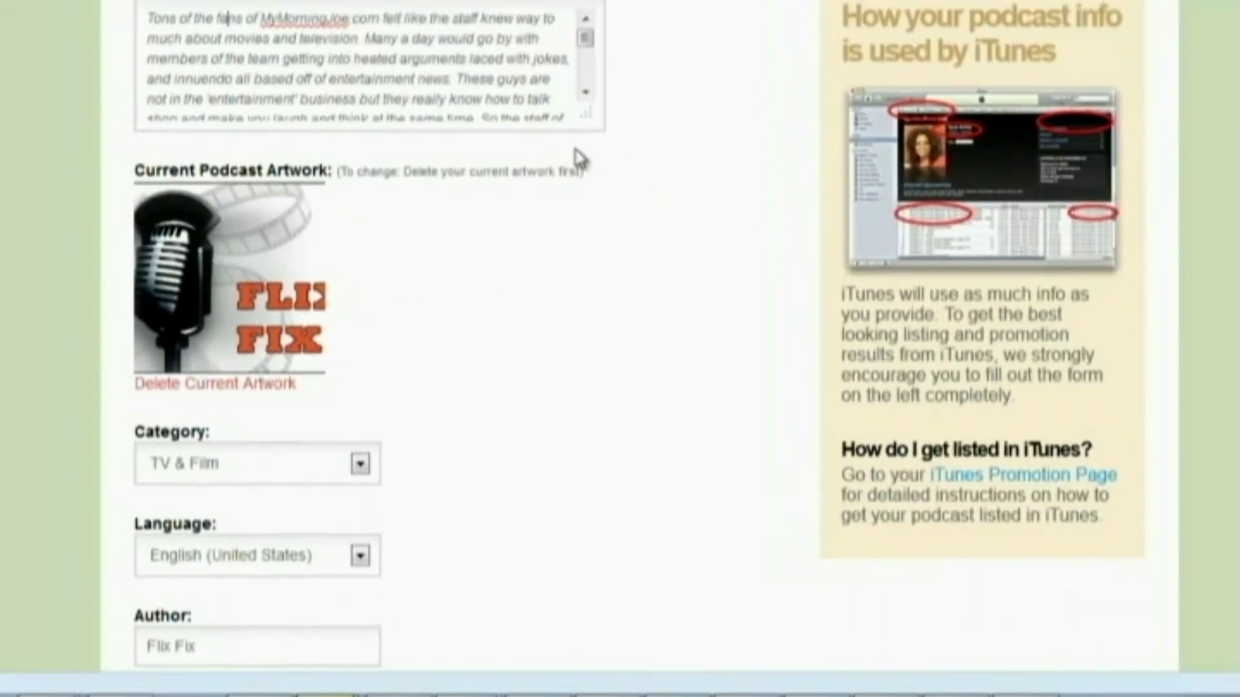
{"action": "scroll", "coordinate": [213, 188], "scroll_direction": "down", "scroll_amount": 2}
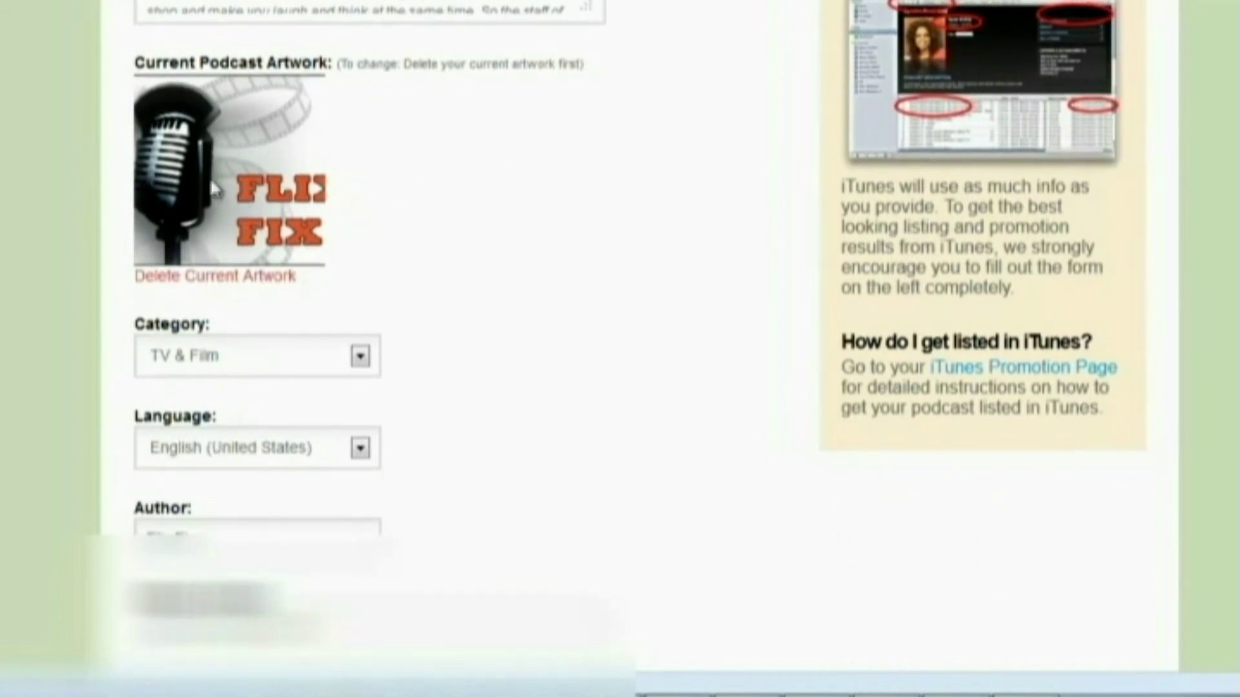
{"action": "scroll", "coordinate": [451, 282], "scroll_direction": "down", "scroll_amount": 4}
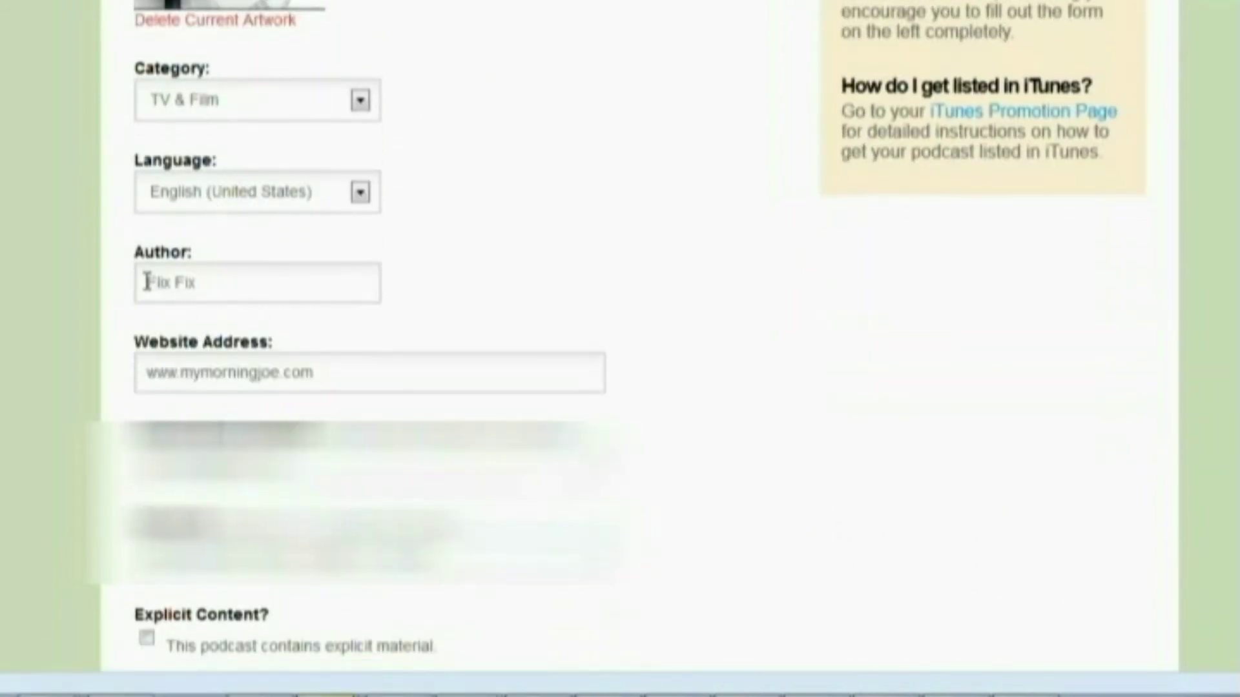
{"action": "scroll", "coordinate": [351, 407], "scroll_direction": "up", "scroll_amount": 2}
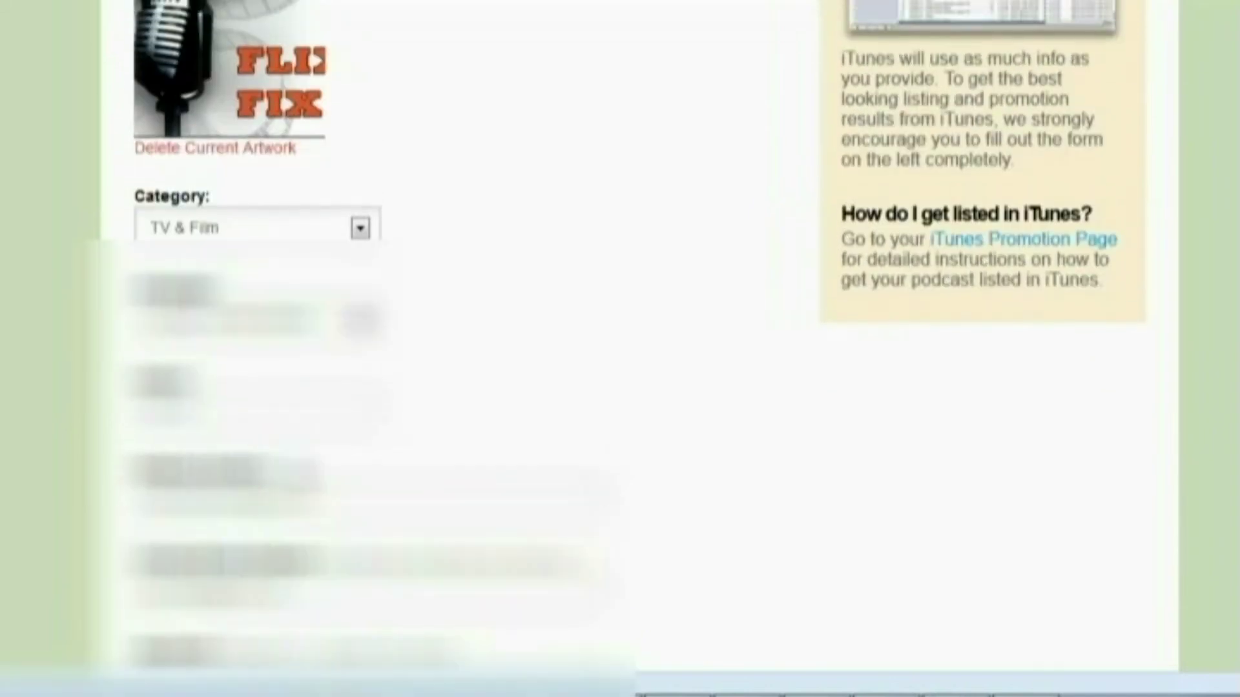
{"action": "scroll", "coordinate": [296, 437], "scroll_direction": "down", "scroll_amount": 4}
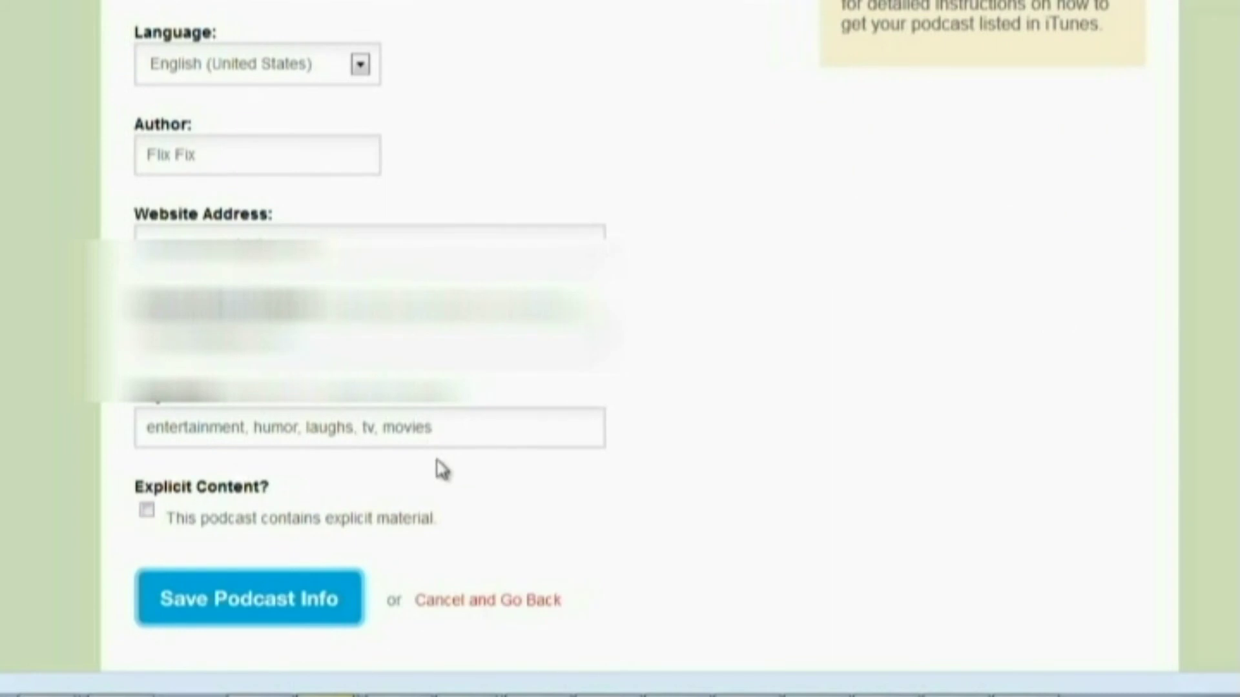
{"action": "scroll", "coordinate": [443, 465], "scroll_direction": "up", "scroll_amount": 15}
{"action": "scroll", "coordinate": [443, 465], "scroll_direction": "up", "scroll_amount": 1}
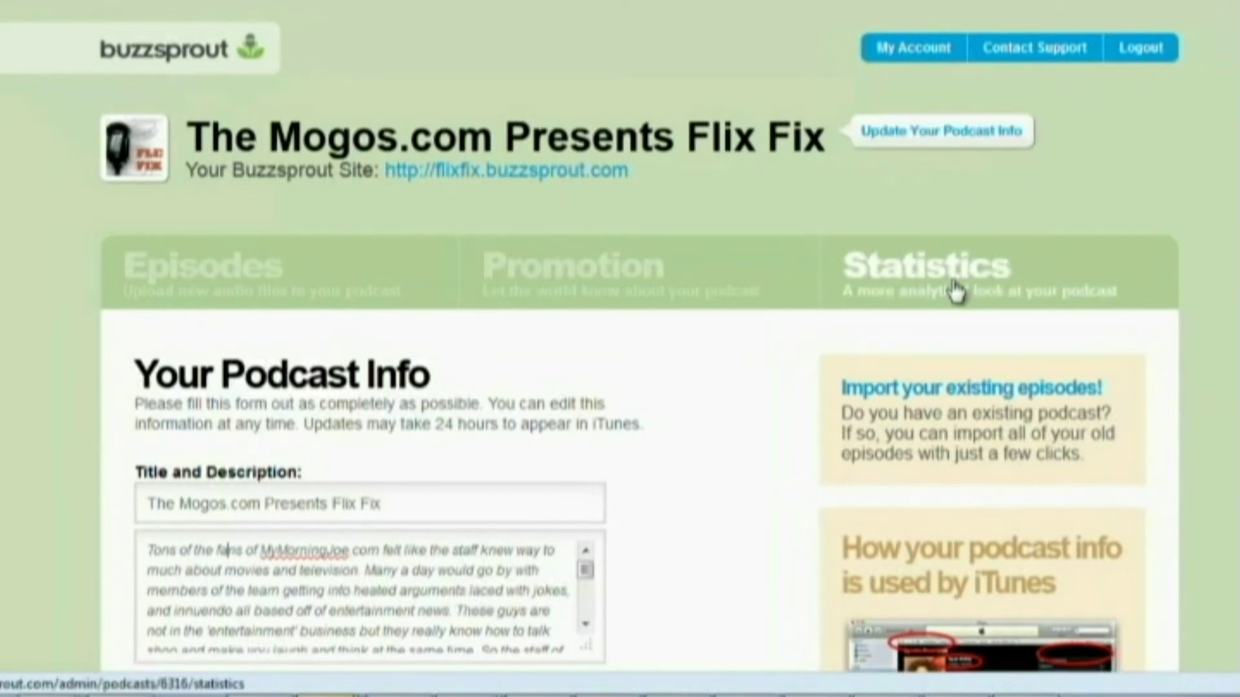
{"action": "left_click", "coordinate": [624, 294]}
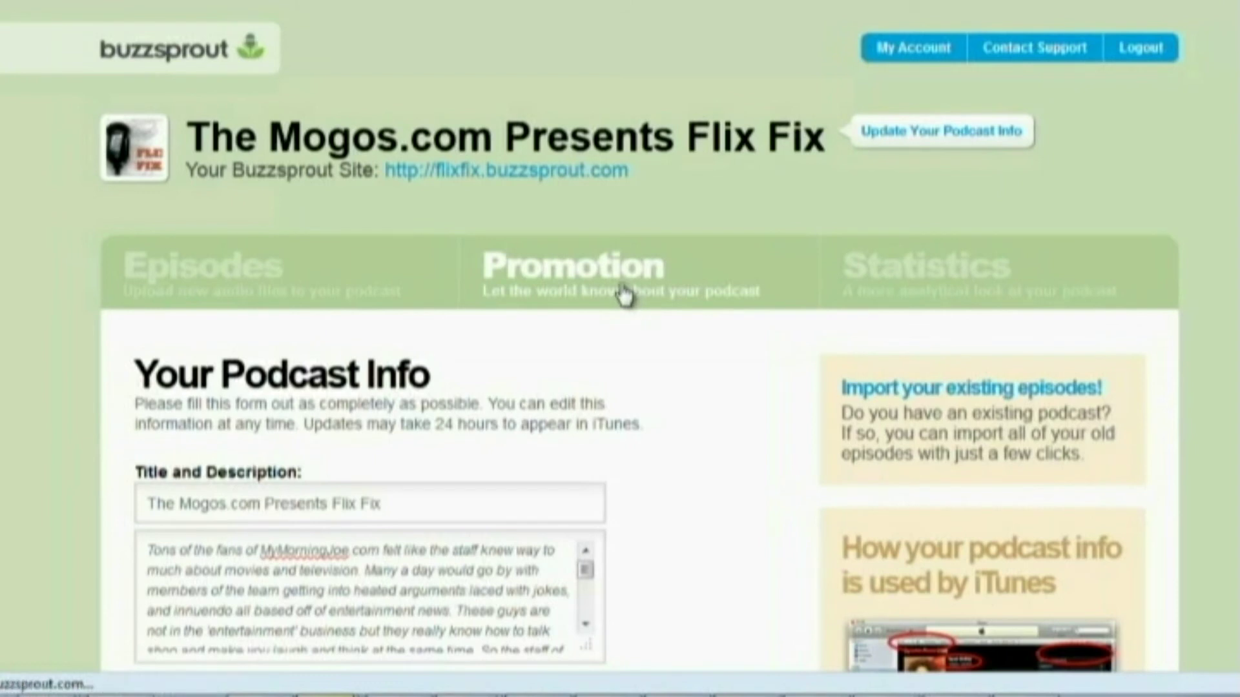
{"action": "scroll", "coordinate": [575, 516], "scroll_direction": "down", "scroll_amount": 4}
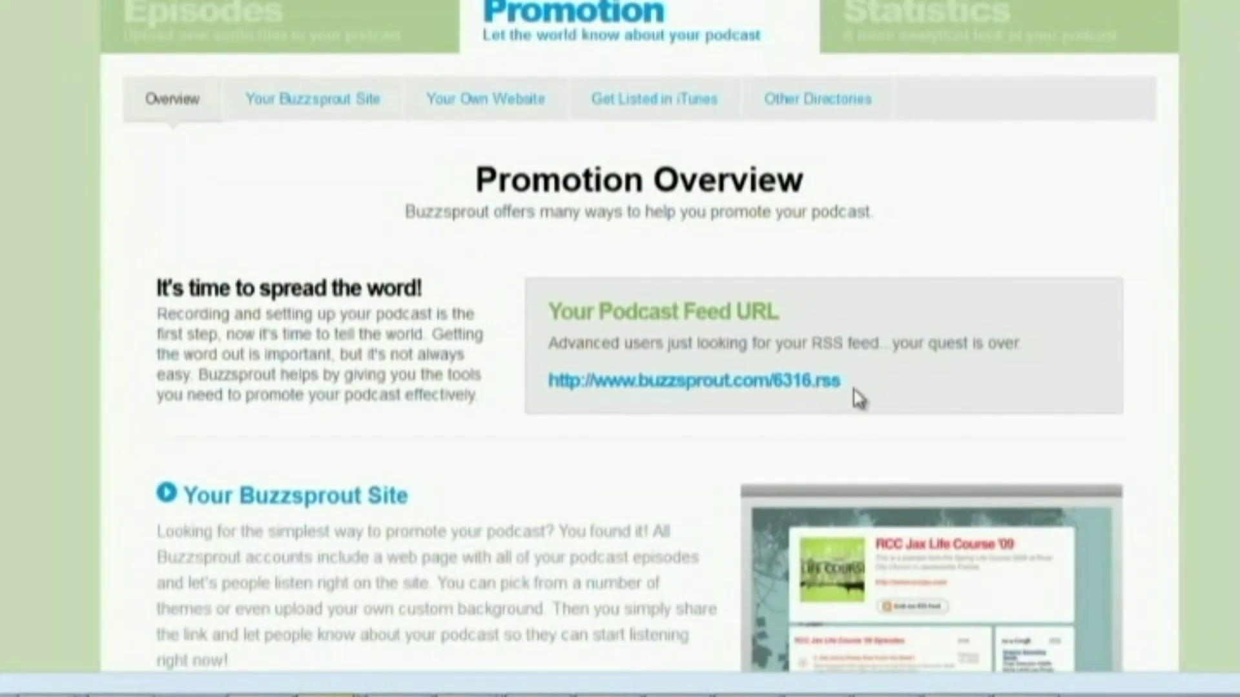
{"action": "left_click_drag", "start_coordinate": [857, 388], "coordinate": [548, 381]}
{"action": "key", "text": "ctrl+c"}
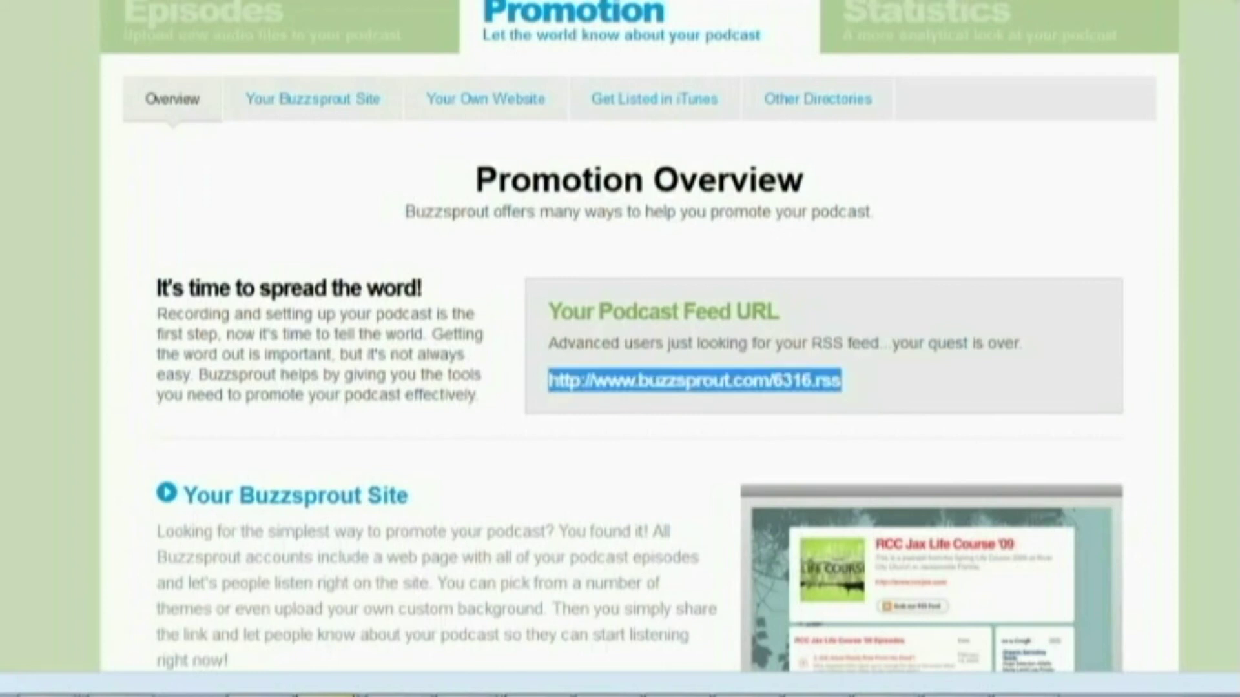
{"action": "left_click", "coordinate": [989, 2]}
{"action": "left_click", "coordinate": [457, 274]}
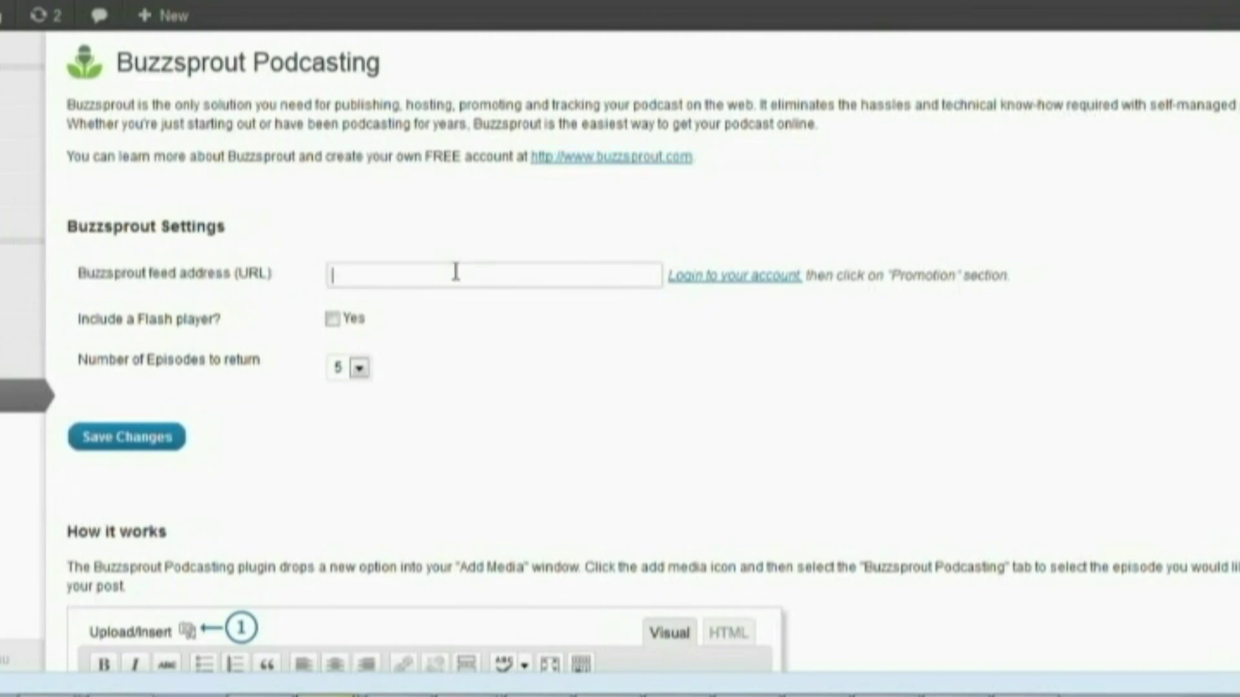
{"action": "right_click", "coordinate": [455, 272]}
{"action": "left_click", "coordinate": [510, 371]}
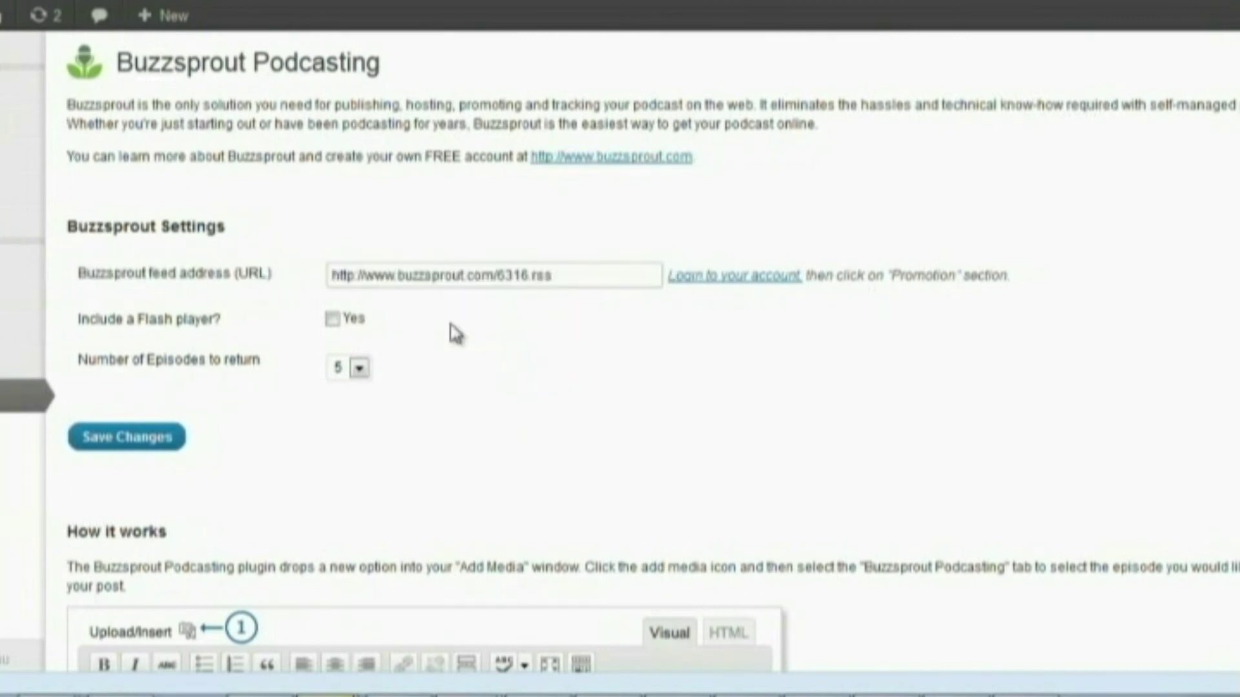
{"action": "left_click", "coordinate": [154, 440]}
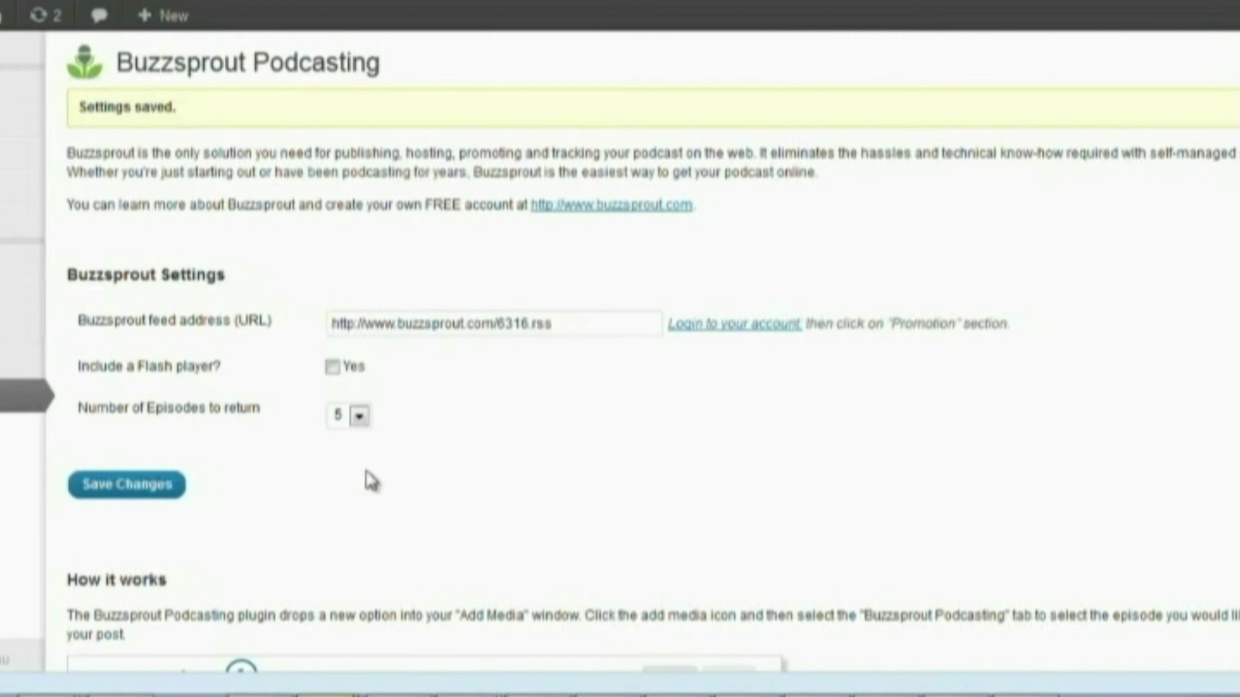
Review the player options and open the Number of Episodes dropdown
{"action": "scroll", "coordinate": [349, 481], "scroll_direction": "down", "scroll_amount": 5}
{"action": "scroll", "coordinate": [326, 485], "scroll_direction": "down", "scroll_amount": 1}
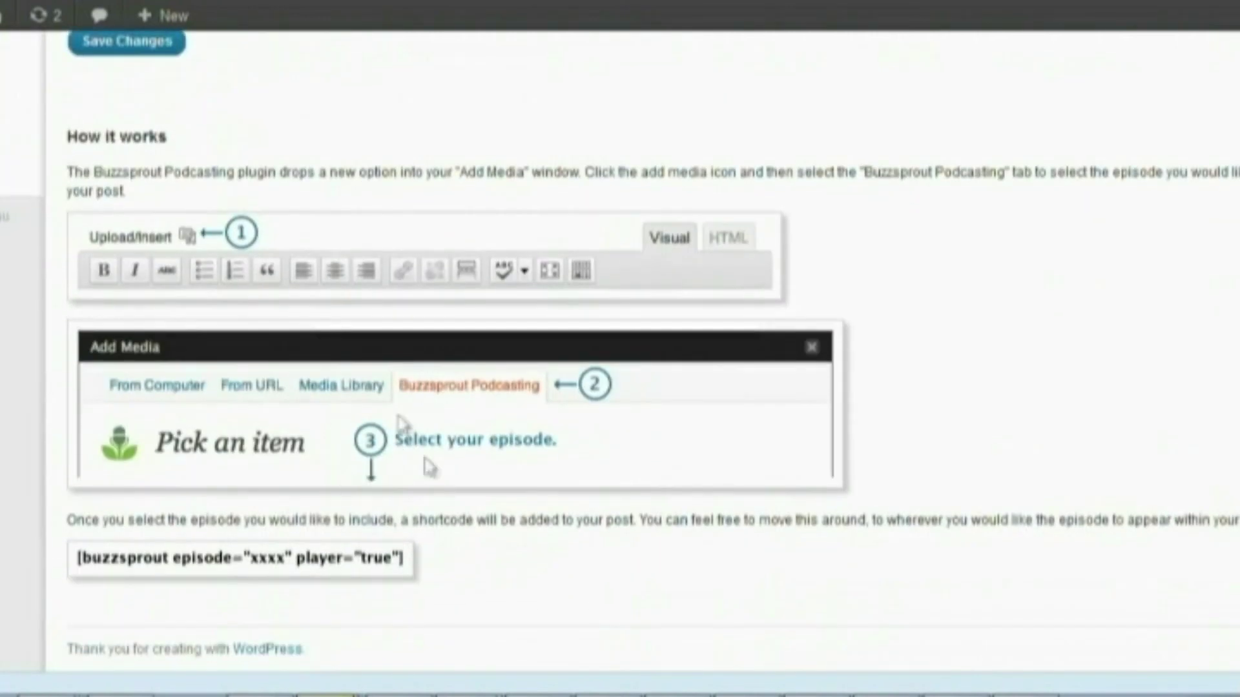
{"action": "scroll", "coordinate": [577, 358], "scroll_direction": "up", "scroll_amount": 2}
{"action": "scroll", "coordinate": [577, 358], "scroll_direction": "up", "scroll_amount": 3}
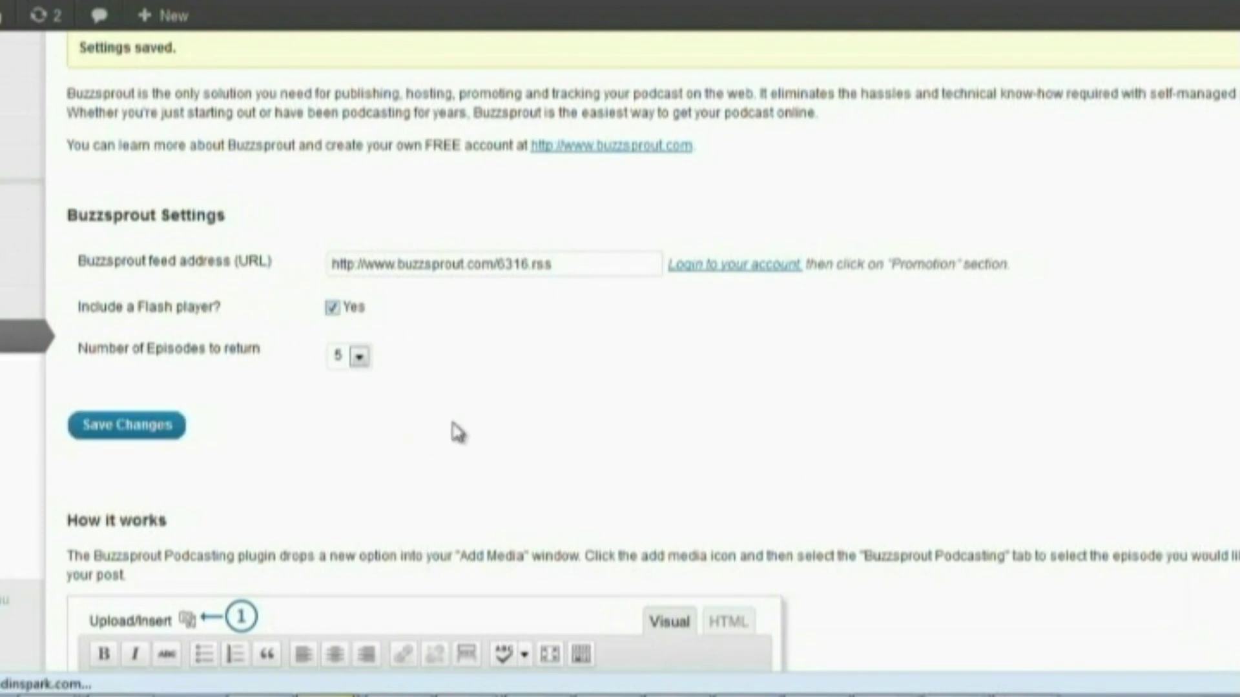
{"action": "scroll", "coordinate": [455, 433], "scroll_direction": "up", "scroll_amount": 1}
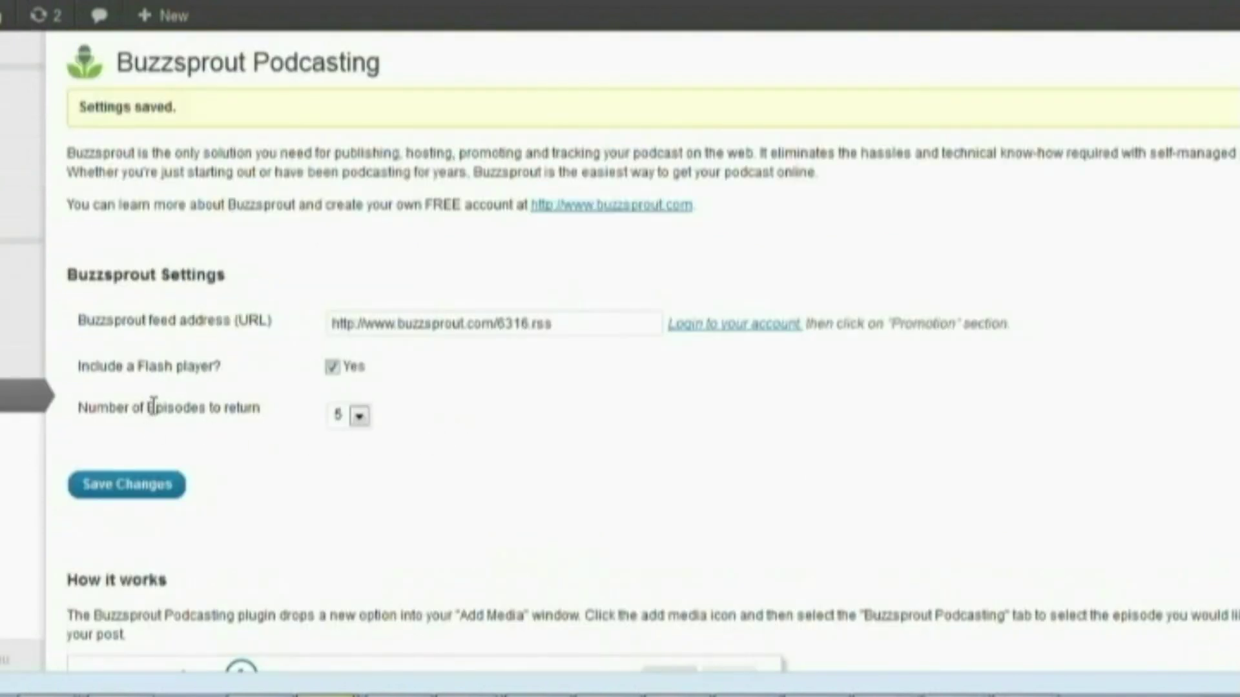
{"action": "left_click", "coordinate": [358, 416]}
Keep 5 episodes, then open the Hello world! post for editing from All Posts
{"action": "left_click", "coordinate": [355, 442]}
{"action": "mouse_move", "coordinate": [19, 88]}
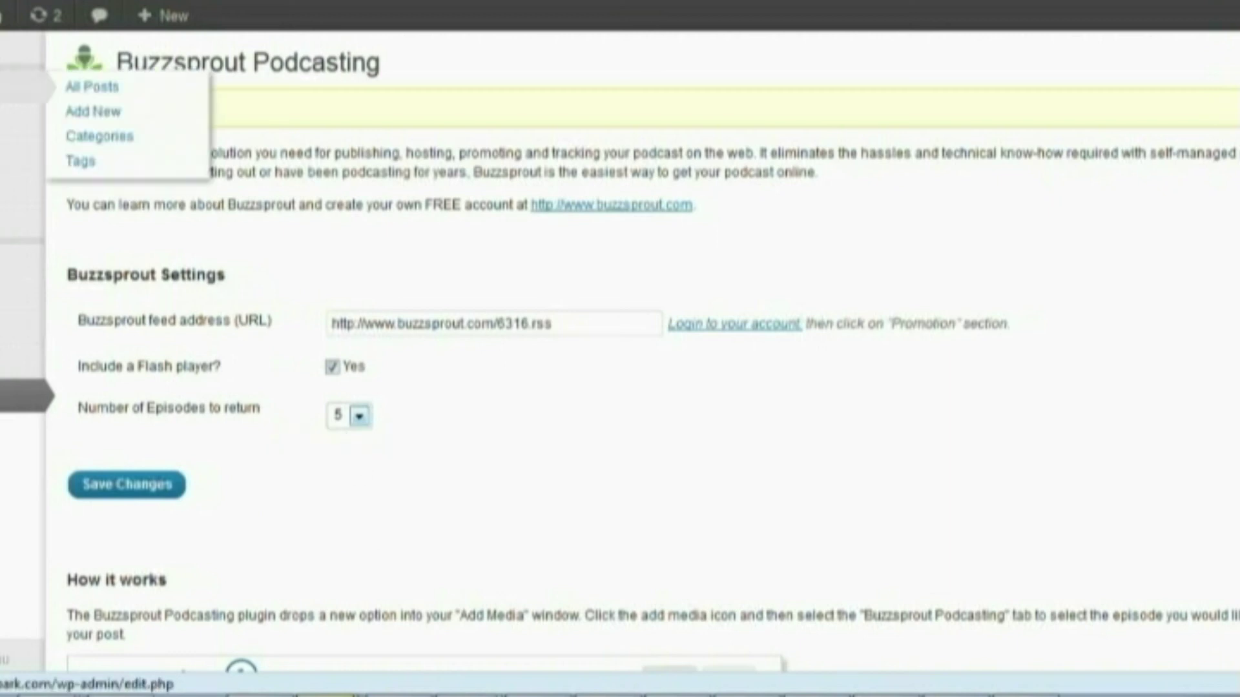
{"action": "left_click", "coordinate": [102, 96]}
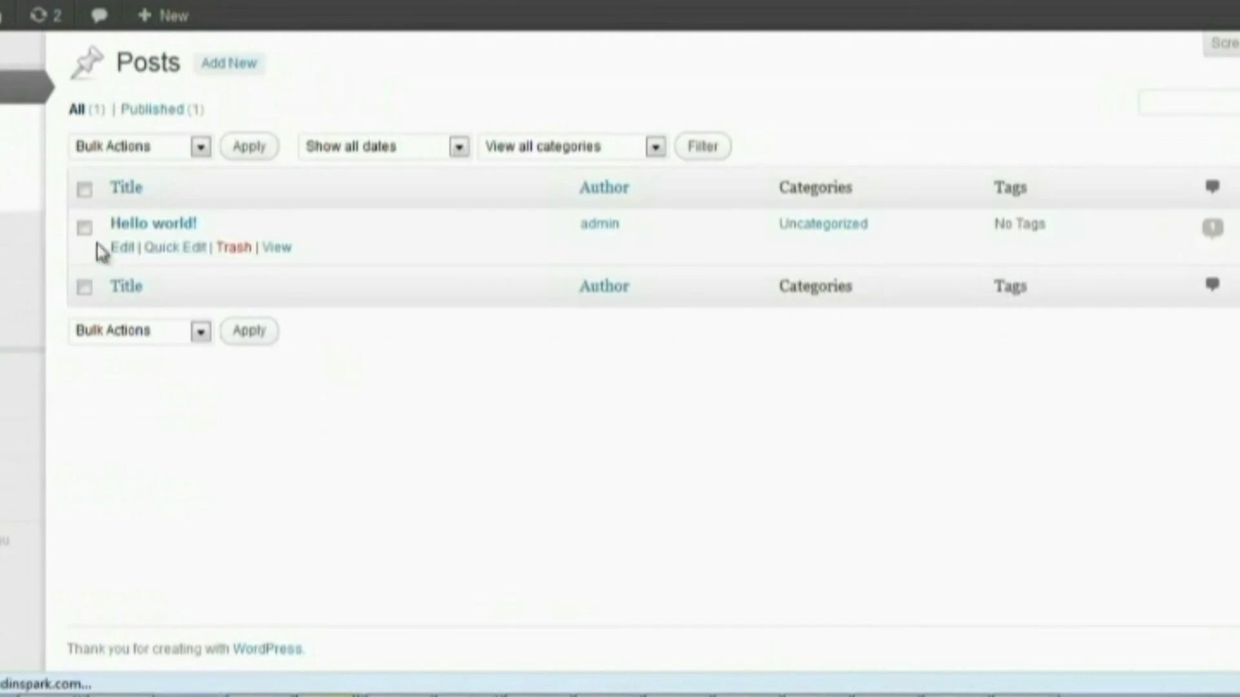
{"action": "left_click", "coordinate": [140, 234]}
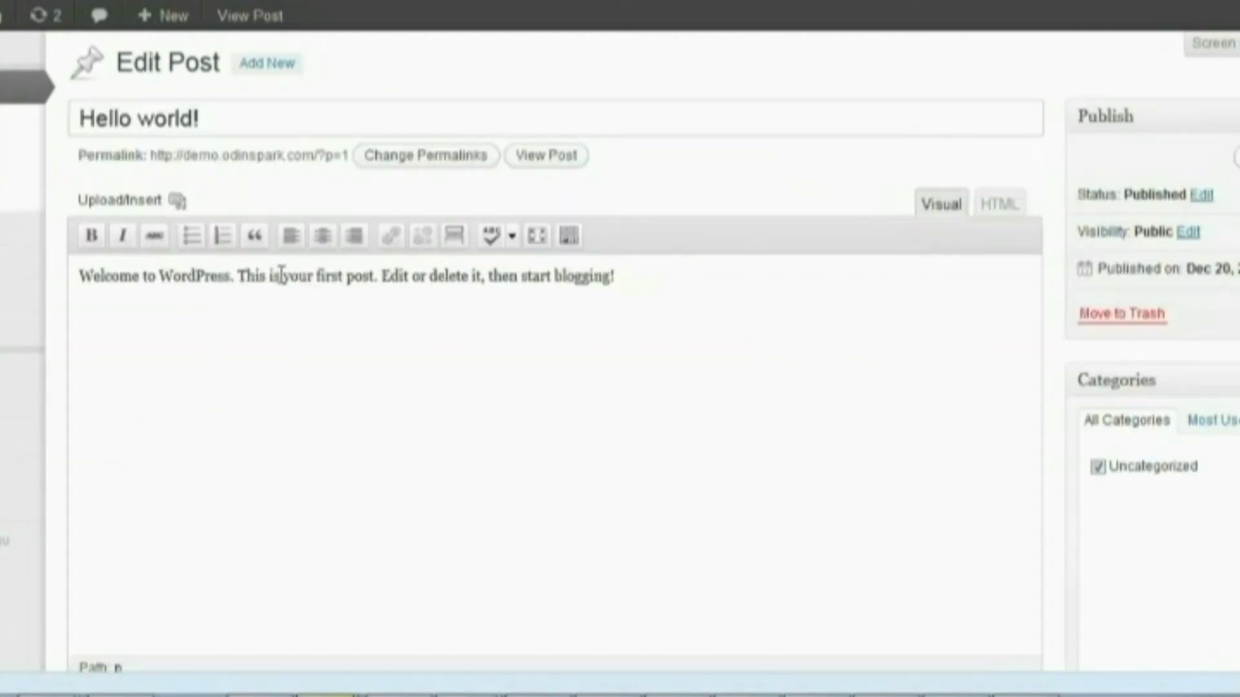
{"action": "left_click", "coordinate": [181, 201]}
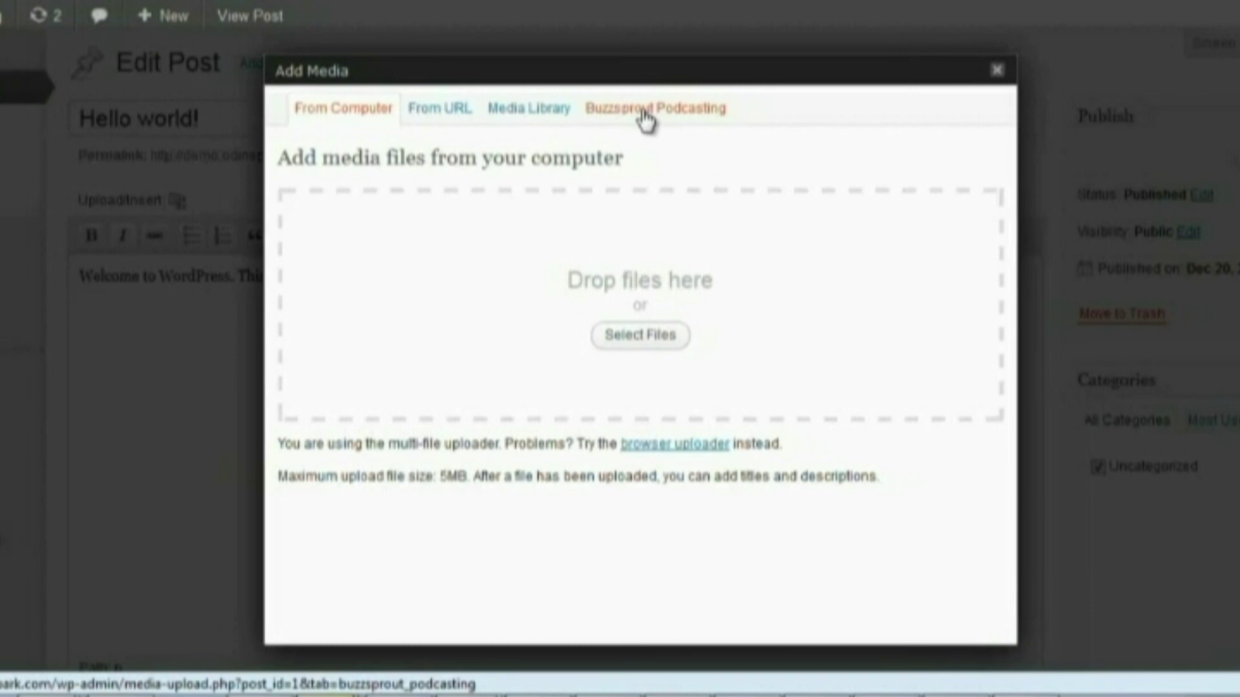
{"action": "left_click", "coordinate": [645, 119]}
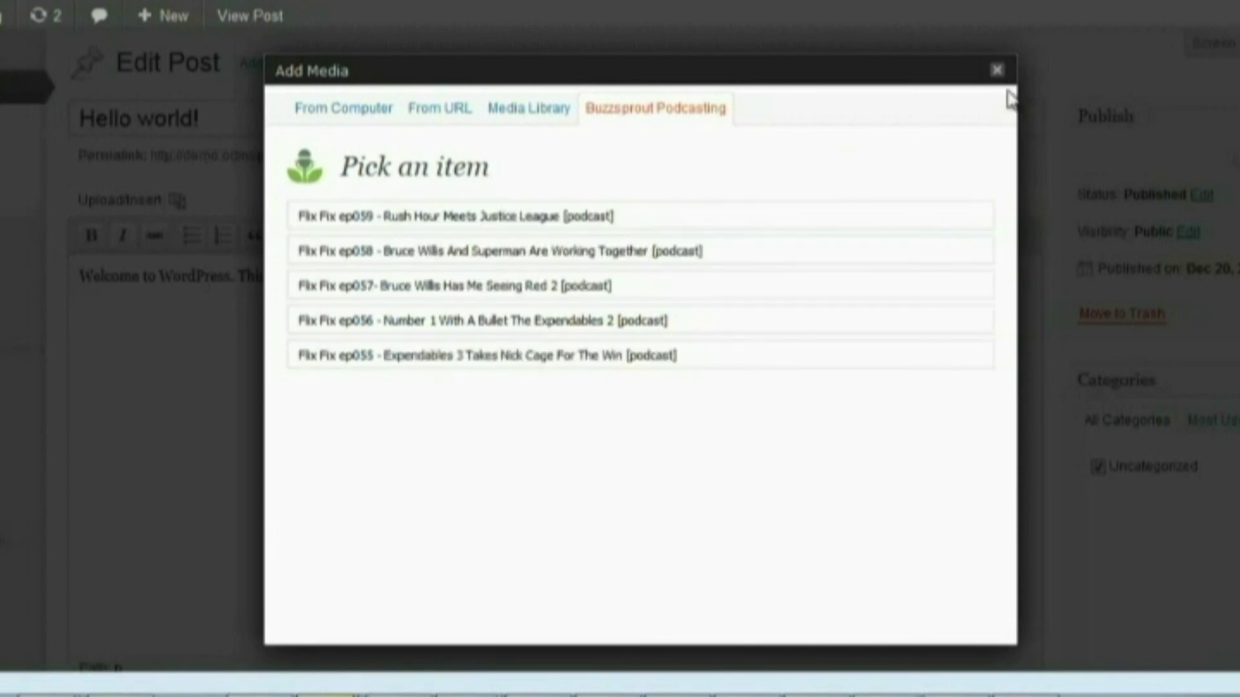
{"action": "left_click", "coordinate": [997, 71]}
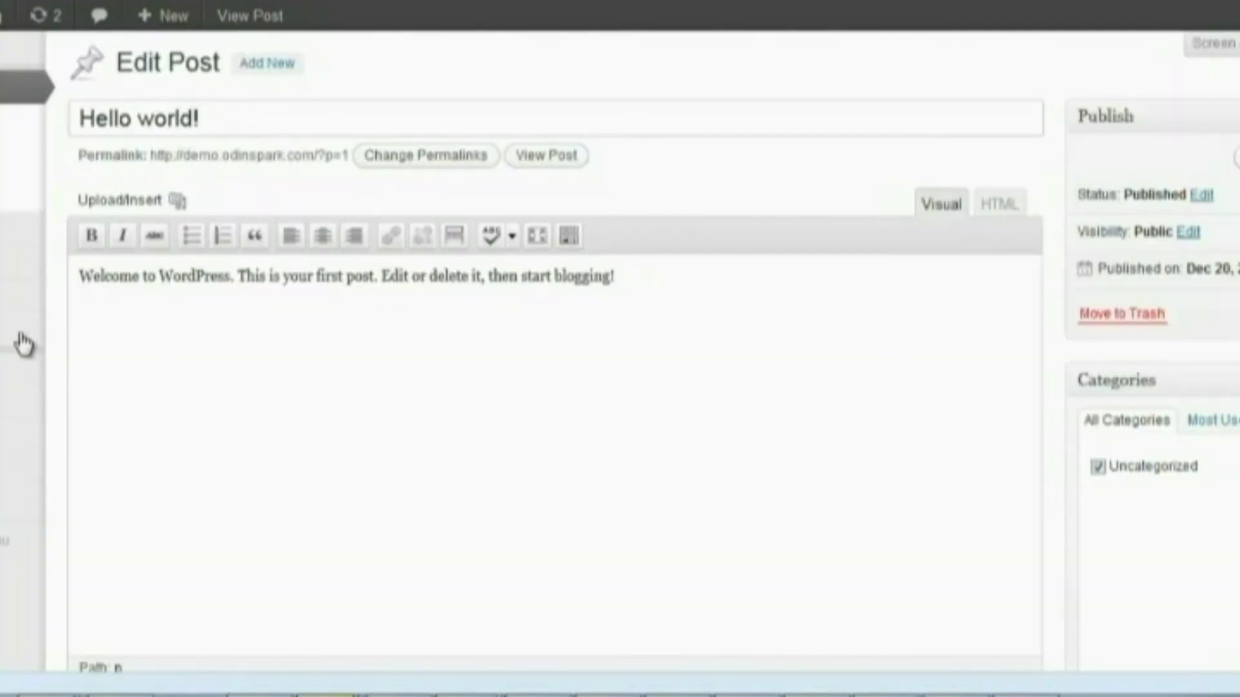
{"action": "mouse_move", "coordinate": [16, 400]}
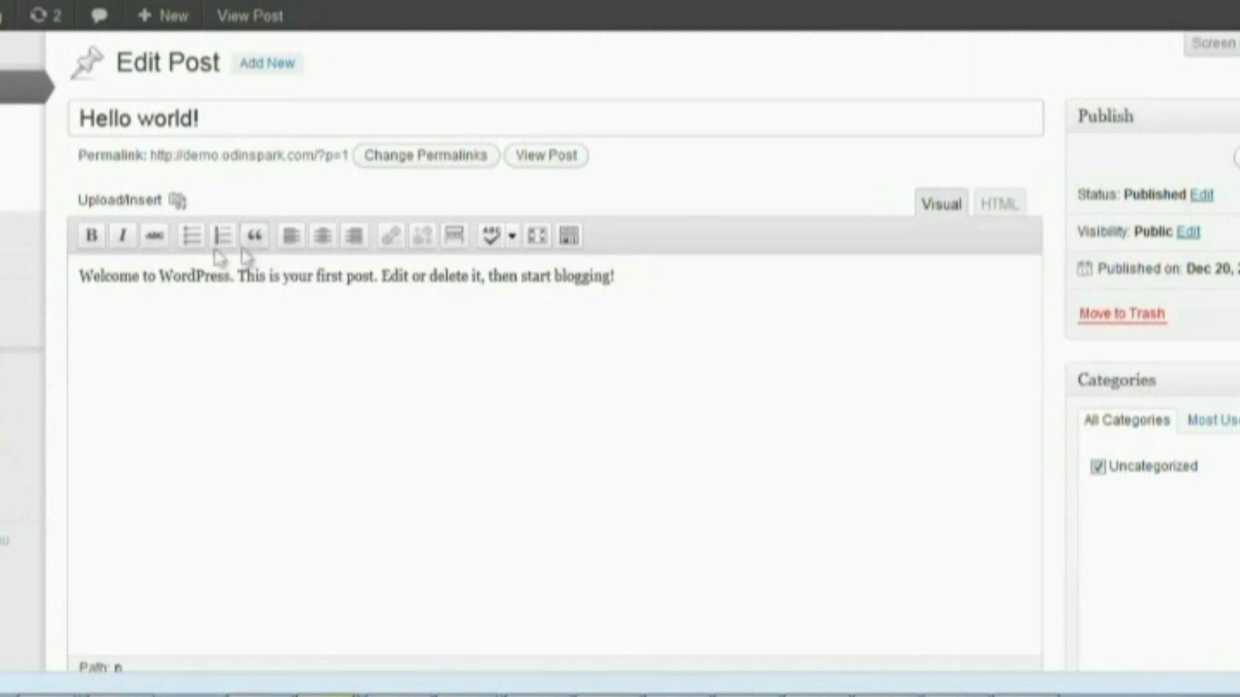
{"action": "left_click", "coordinate": [178, 202]}
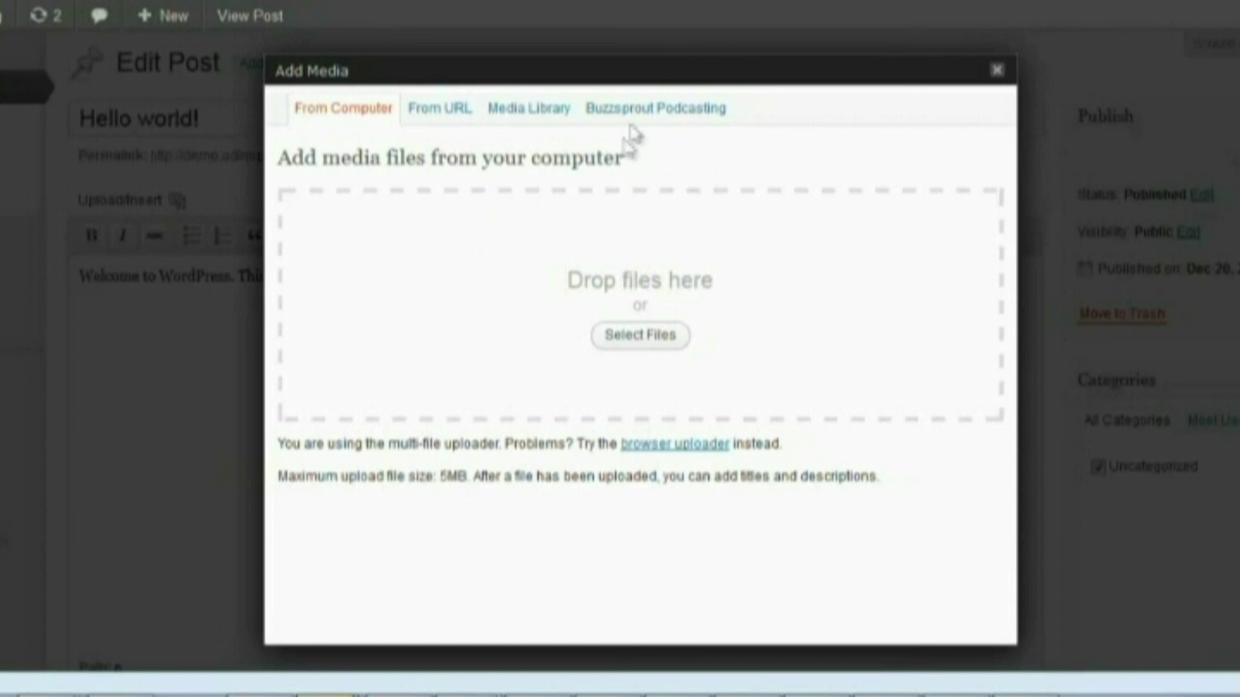
{"action": "left_click", "coordinate": [633, 111]}
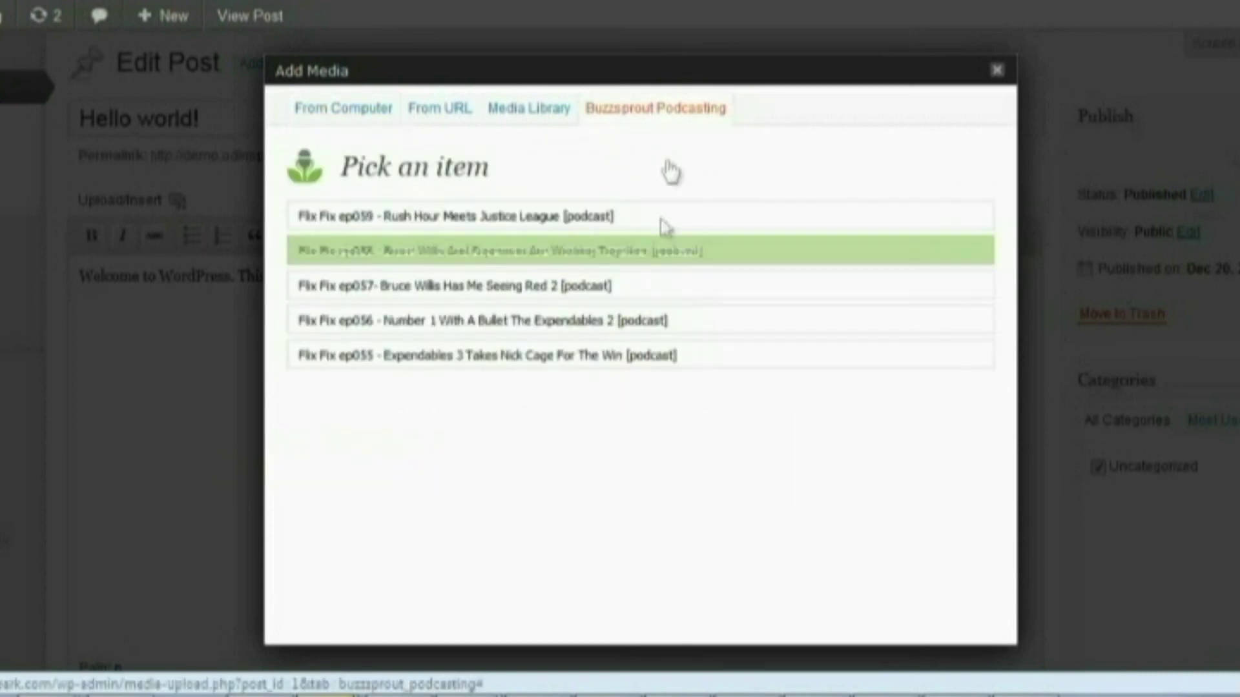
{"action": "left_click", "coordinate": [998, 71]}
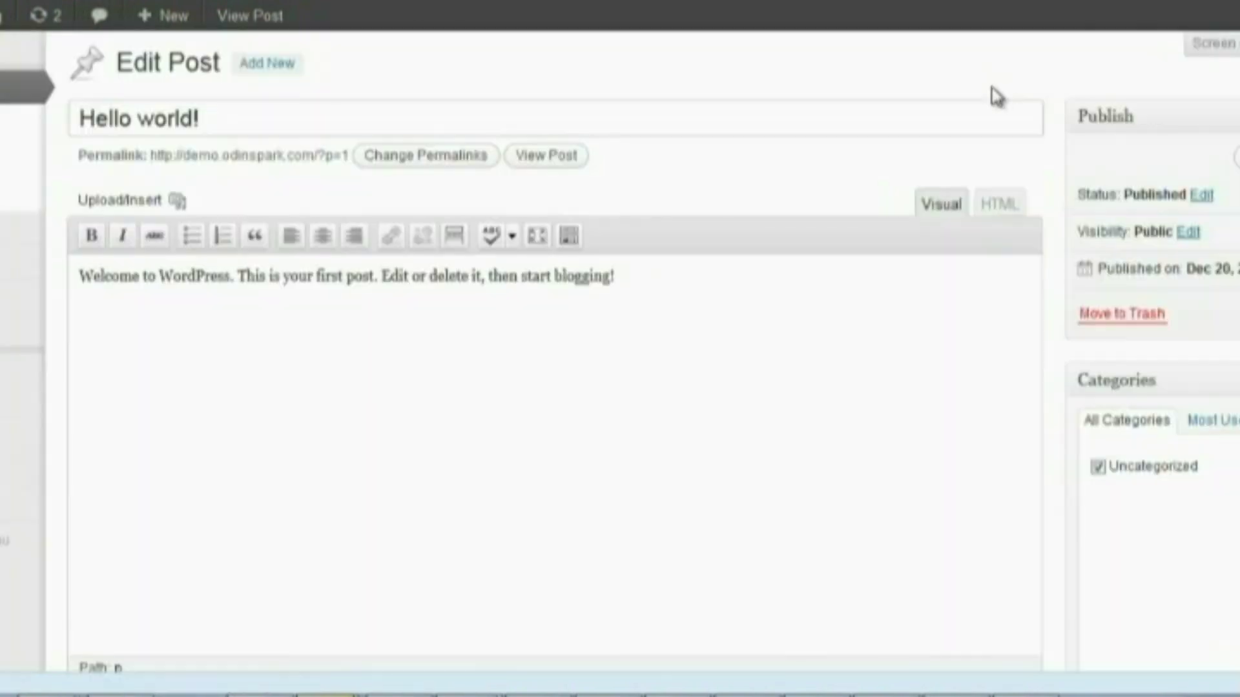